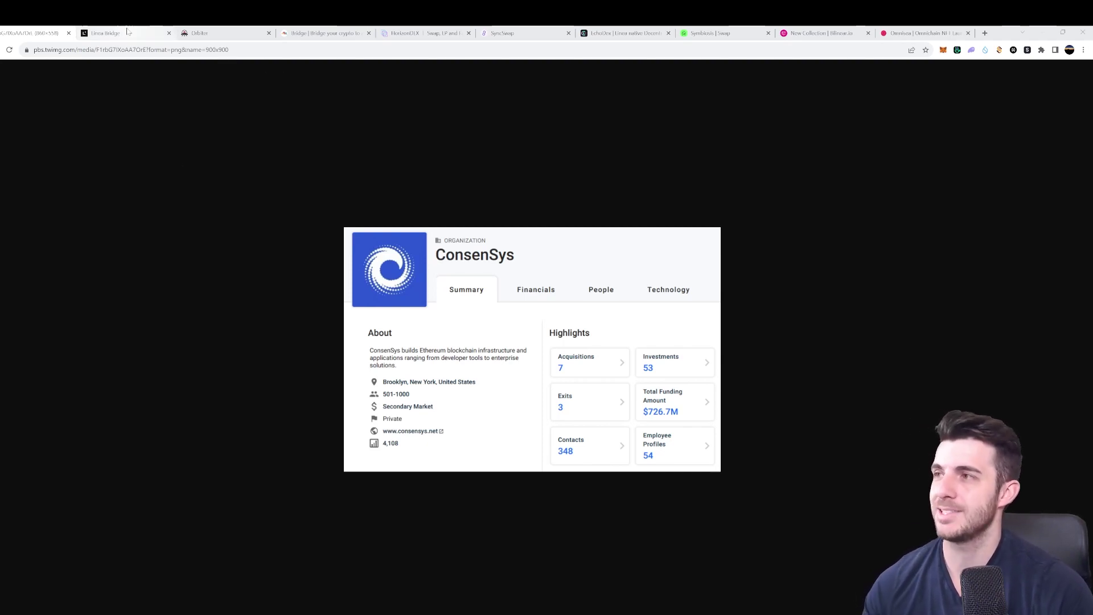
- Close the ConsenSys image tab to return to the Linea Bridge page
{"action": "mouse_move", "coordinate": [128, 31]}
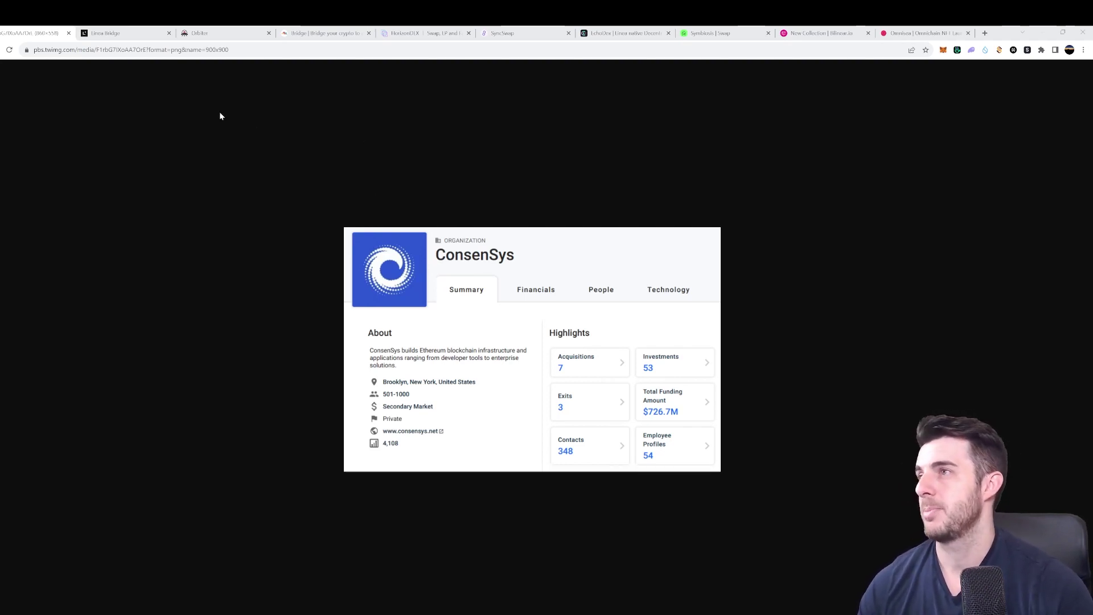
{"action": "key", "text": "ctrl+w"}
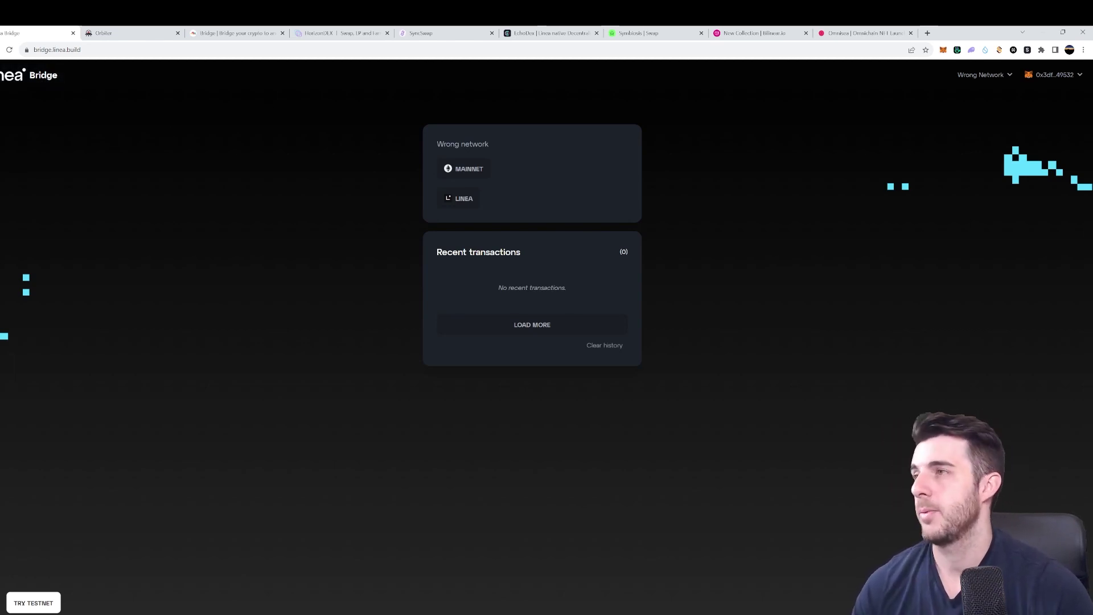
- Switch the wallet to Linea and set the bridge direction to Ethereum → Linea Mainnet
{"action": "left_click", "coordinate": [994, 78]}
{"action": "left_click", "coordinate": [967, 116]}
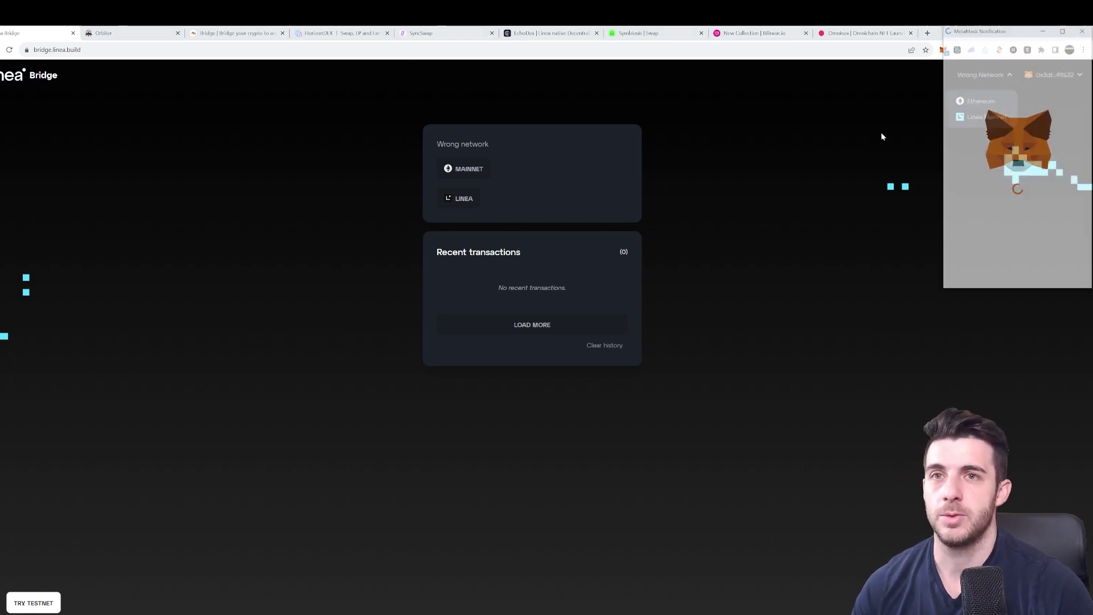
{"action": "left_click", "coordinate": [1053, 274]}
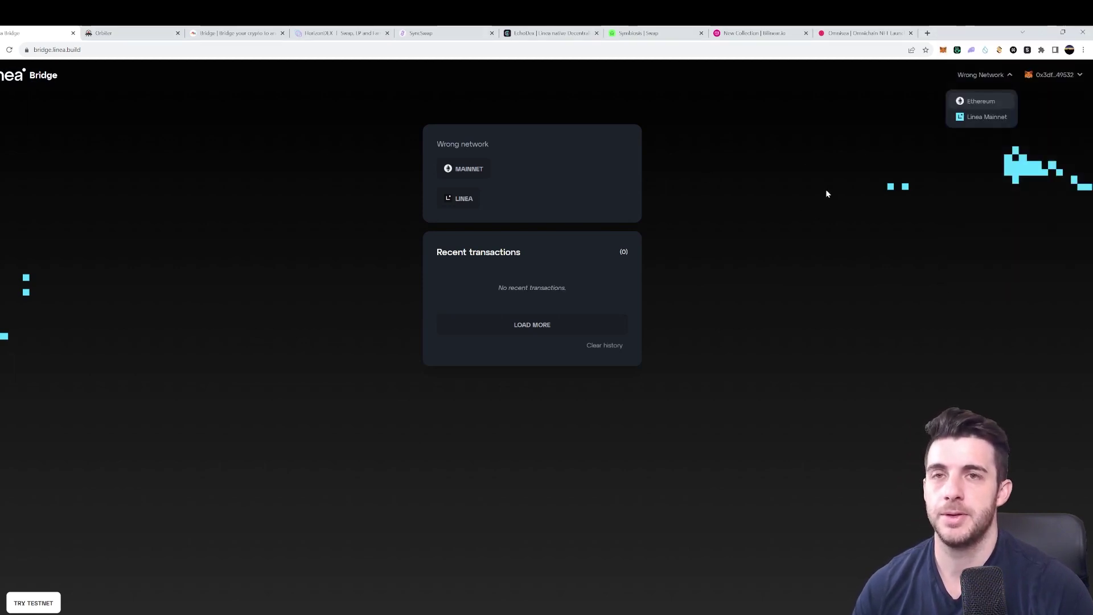
{"action": "left_click", "coordinate": [786, 159]}
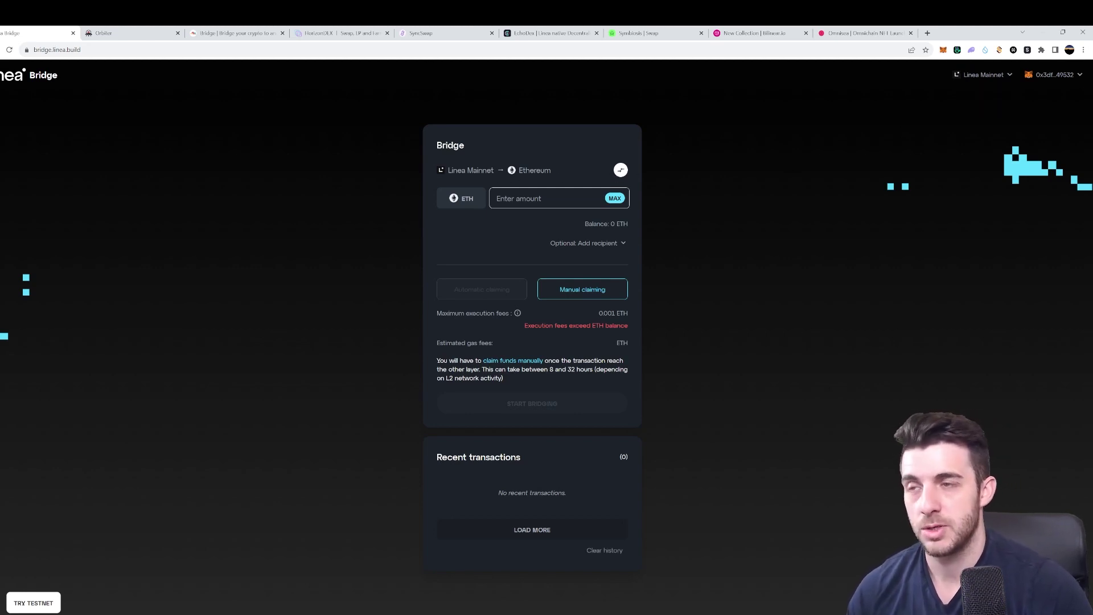
{"action": "left_click", "coordinate": [620, 169]}
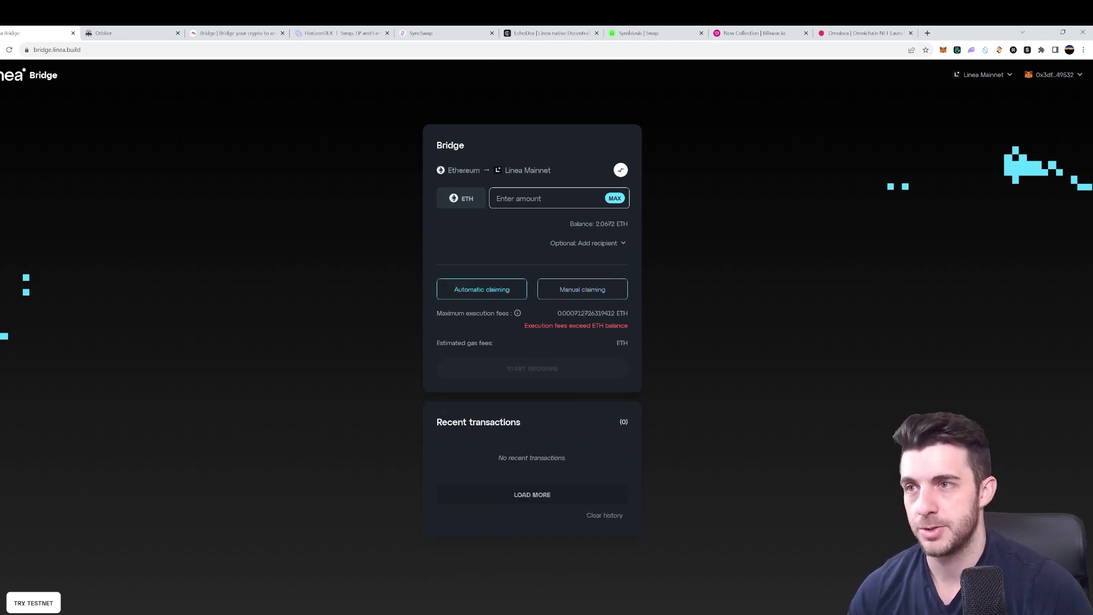
- Enter 0.2 ETH to bridge and switch the wallet network to Ethereum
{"action": "left_click", "coordinate": [541, 201]}
{"action": "type", "text": "0.2"}
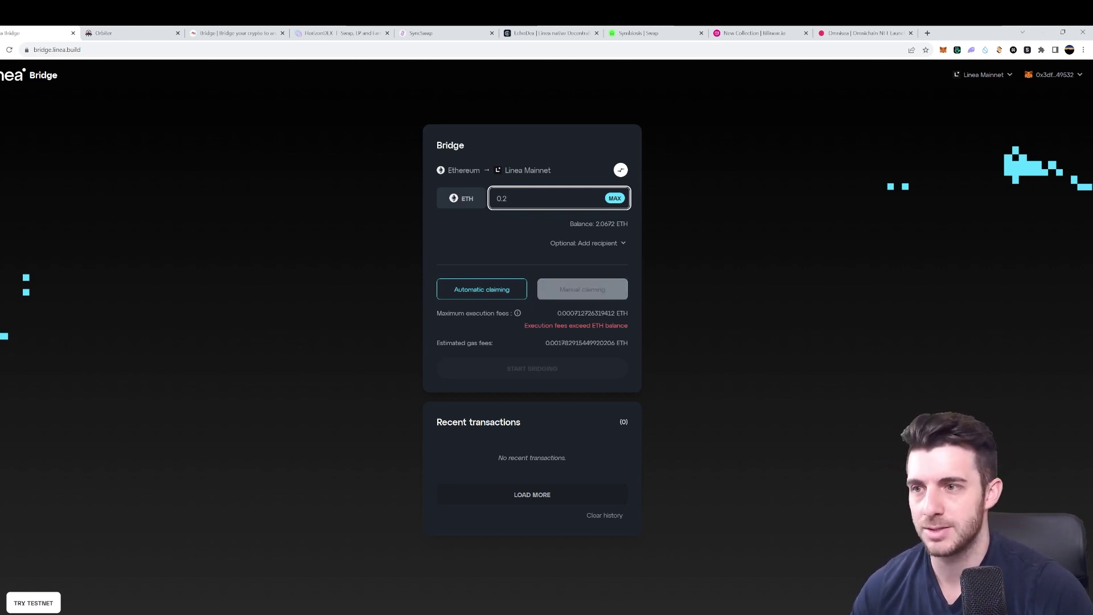
{"action": "left_click", "coordinate": [1005, 77]}
{"action": "left_click", "coordinate": [990, 100]}
{"action": "left_click", "coordinate": [1051, 272]}
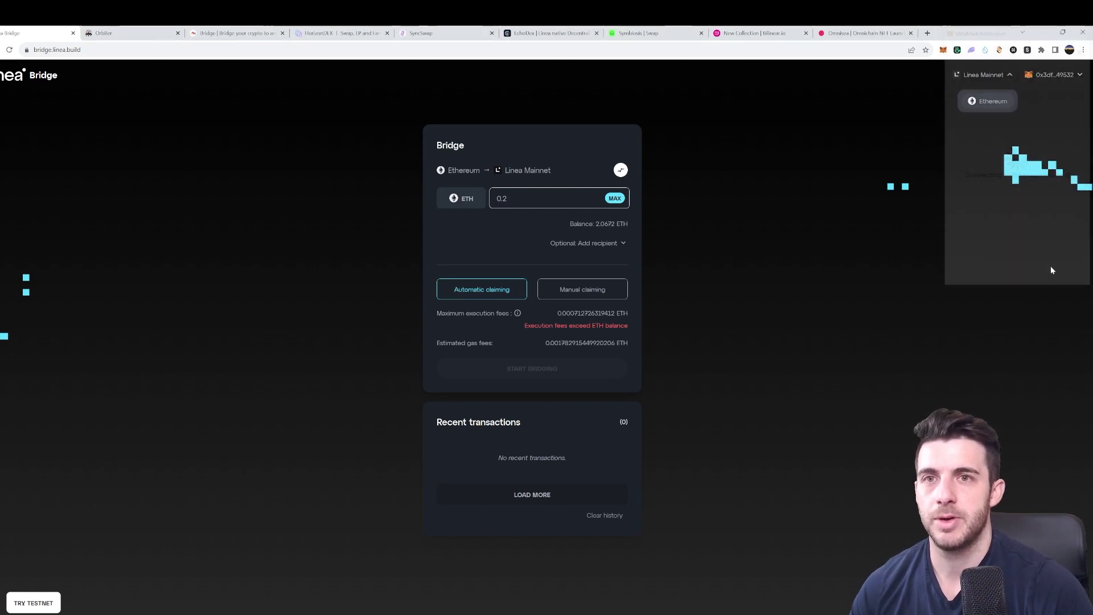
- Re-enter 0.2 ETH, start bridging, and approve the transaction in MetaMask
{"action": "left_click", "coordinate": [547, 198]}
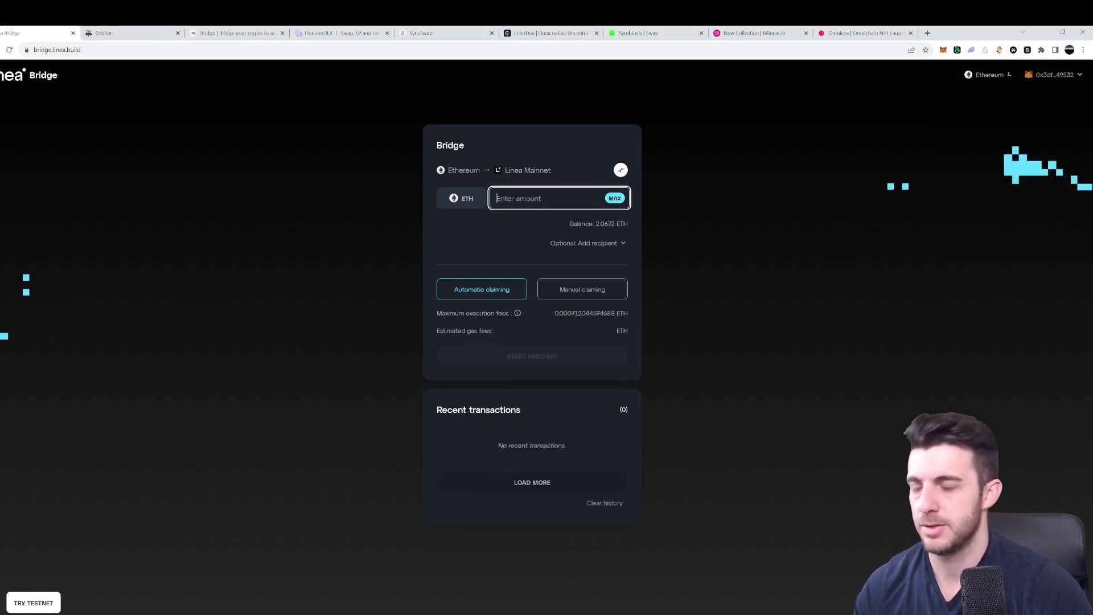
{"action": "type", "text": "0.2"}
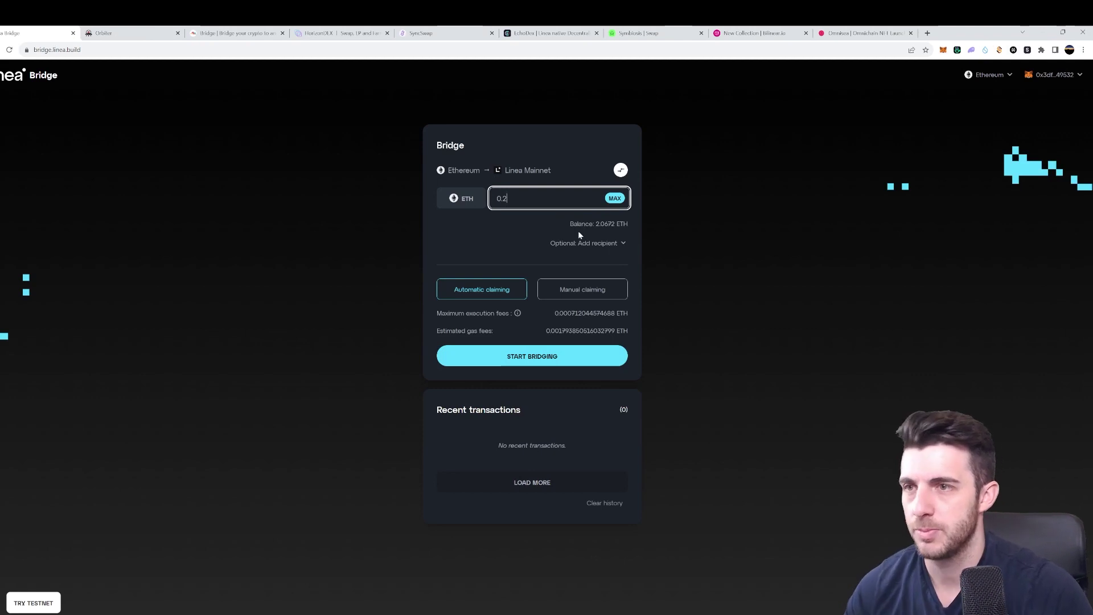
{"action": "left_click", "coordinate": [524, 352]}
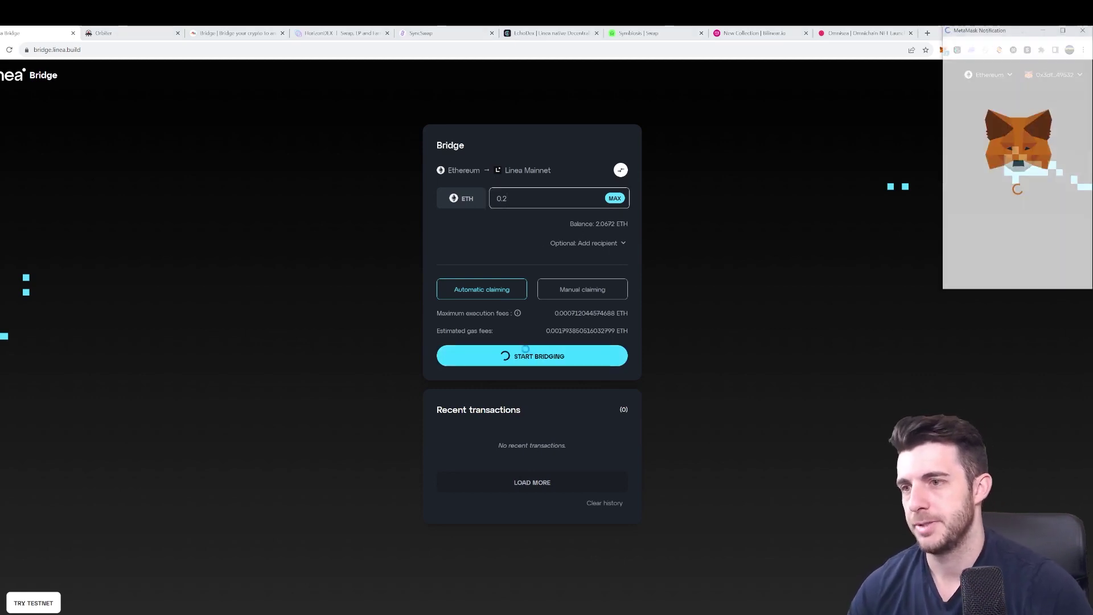
{"action": "scroll", "coordinate": [1028, 217], "scroll_direction": "down", "scroll_amount": 2}
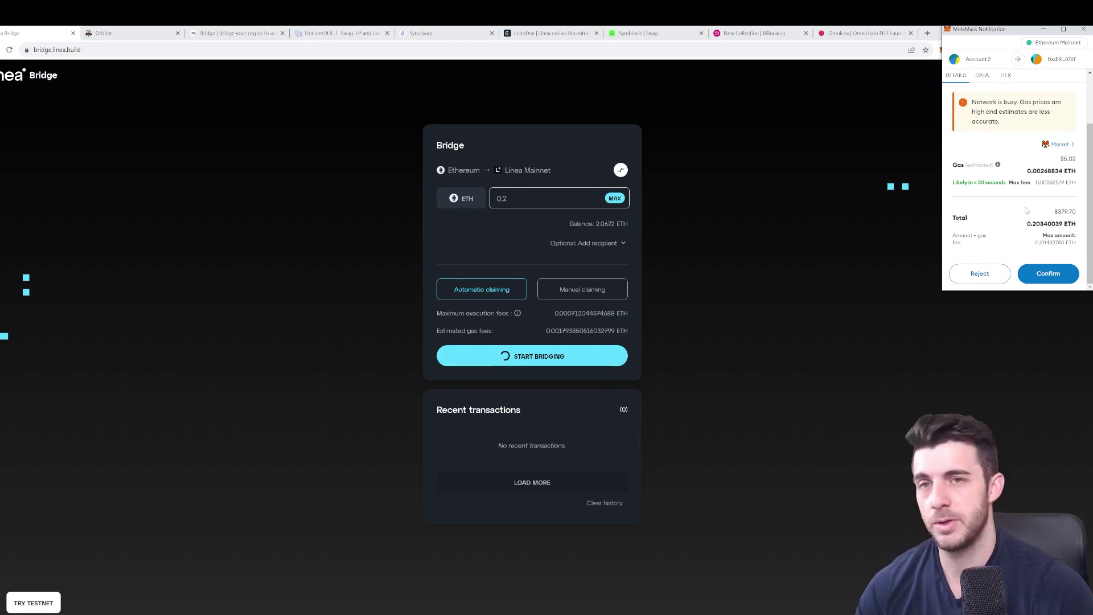
{"action": "left_click", "coordinate": [1045, 274]}
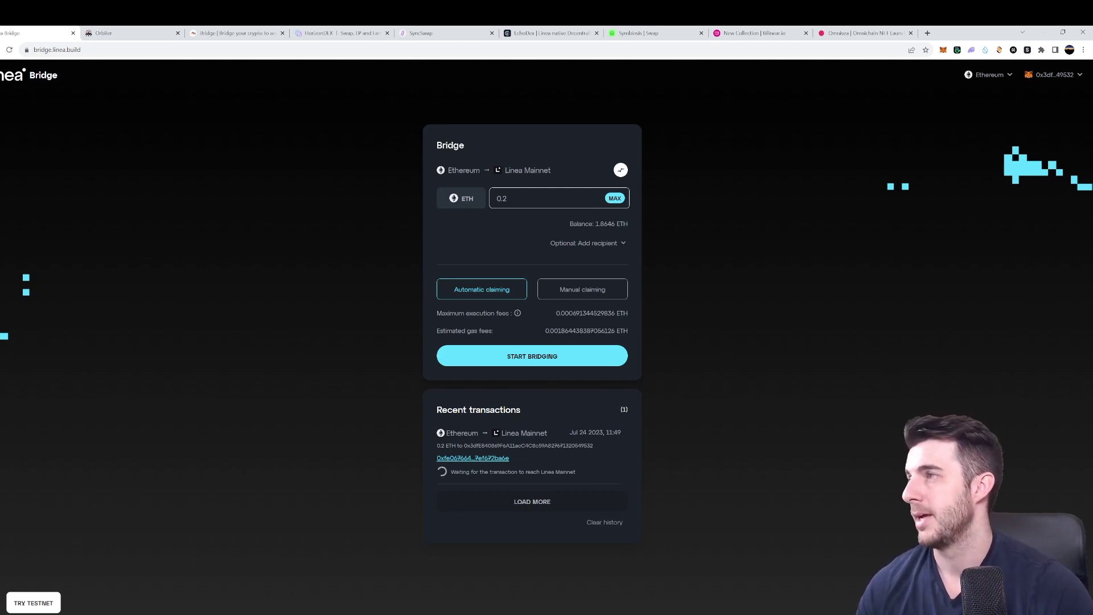
{"action": "left_click", "coordinate": [103, 31]}
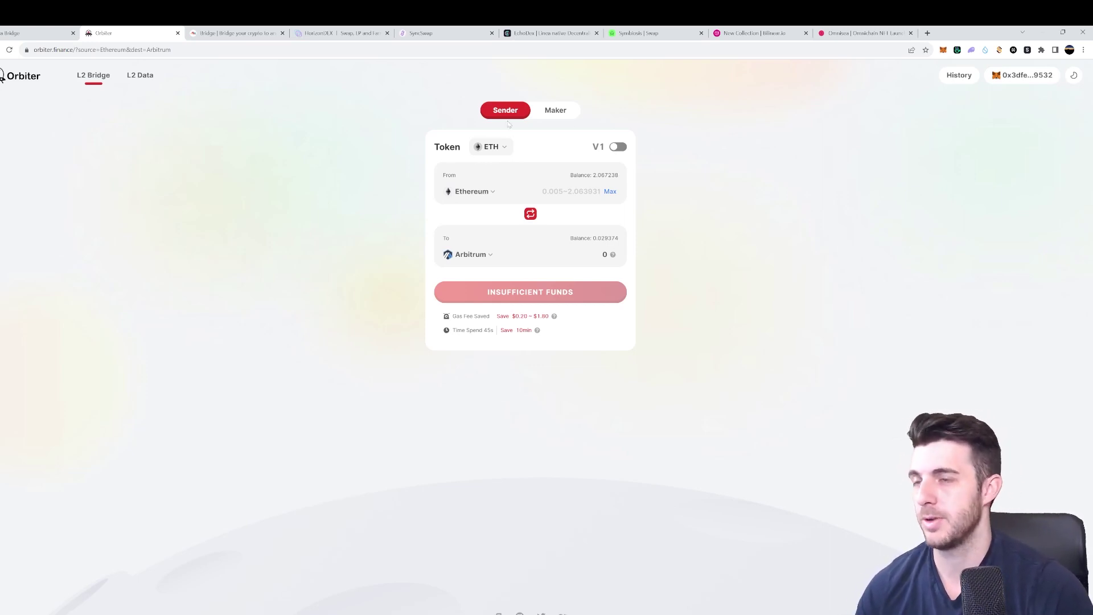
- Route the Orbiter transfer to Linea with an amount of 0.2 ETH
{"action": "left_click", "coordinate": [478, 254]}
{"action": "left_click", "coordinate": [586, 323]}
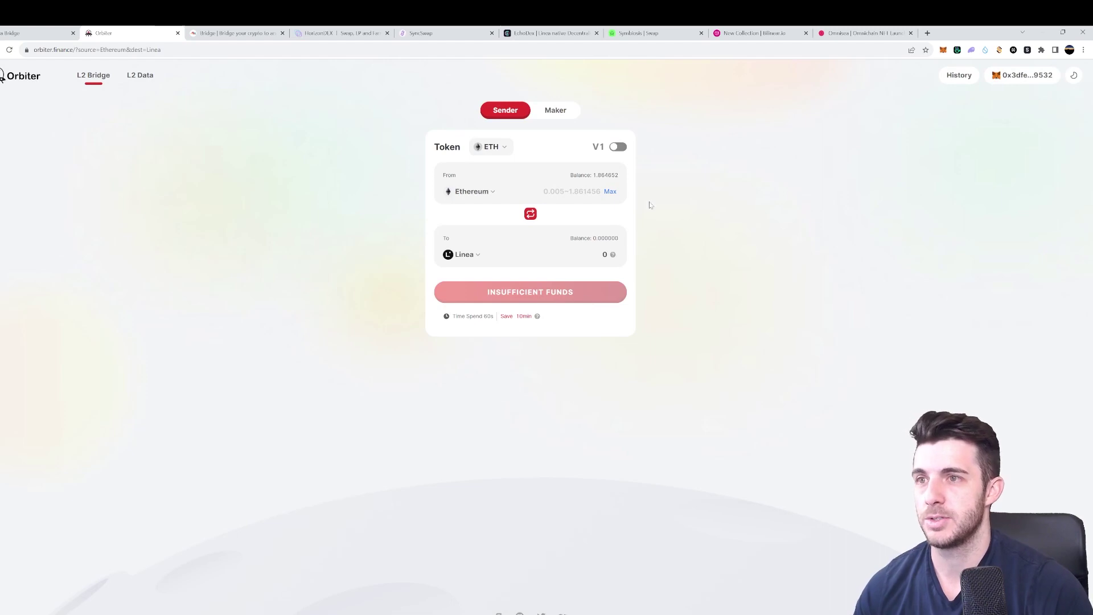
{"action": "left_click", "coordinate": [608, 193]}
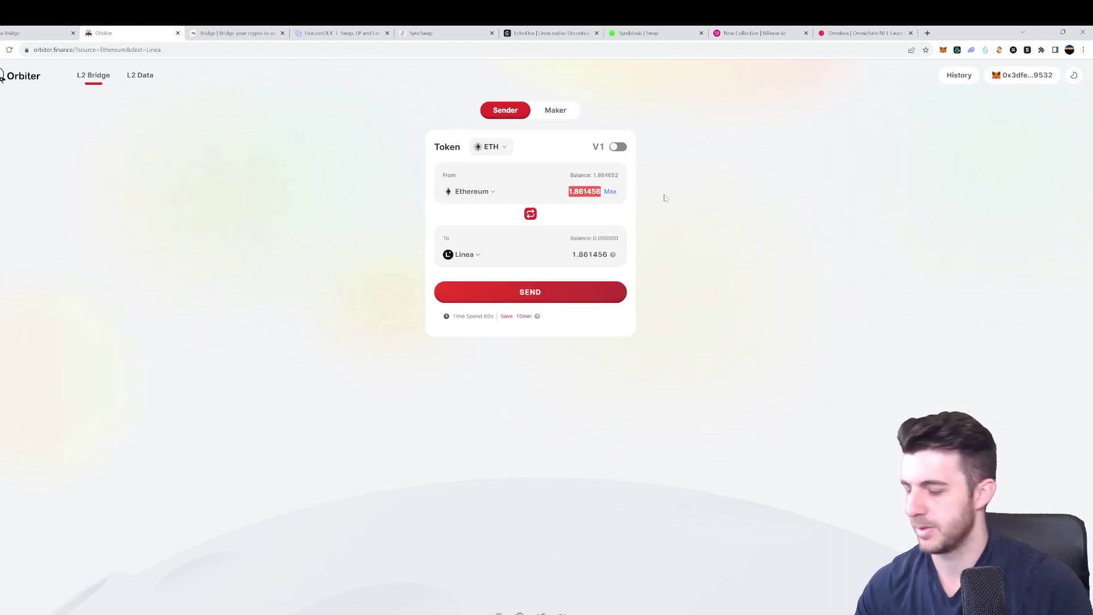
{"action": "type", "text": "0.2"}
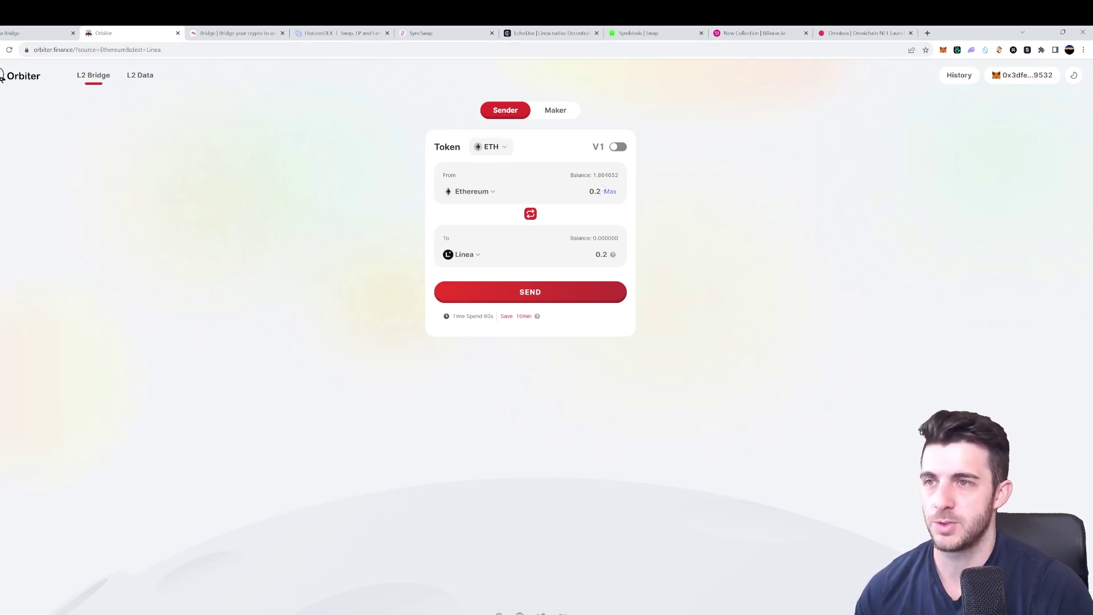
- Send the 0.2 ETH Orbiter transfer and approve it in MetaMask
{"action": "left_click", "coordinate": [563, 292]}
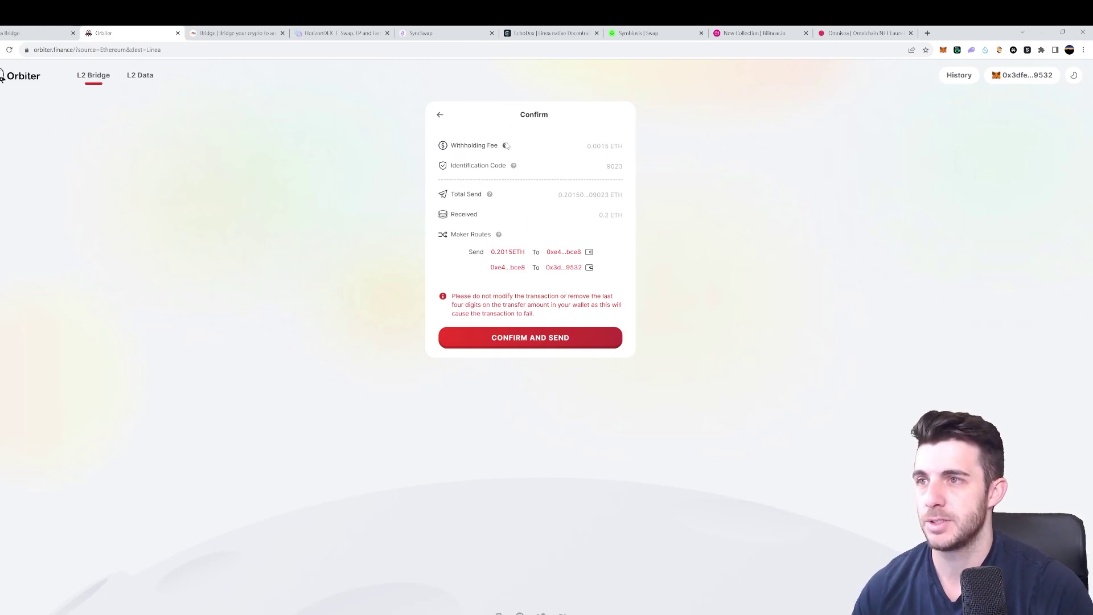
{"action": "left_click", "coordinate": [529, 337]}
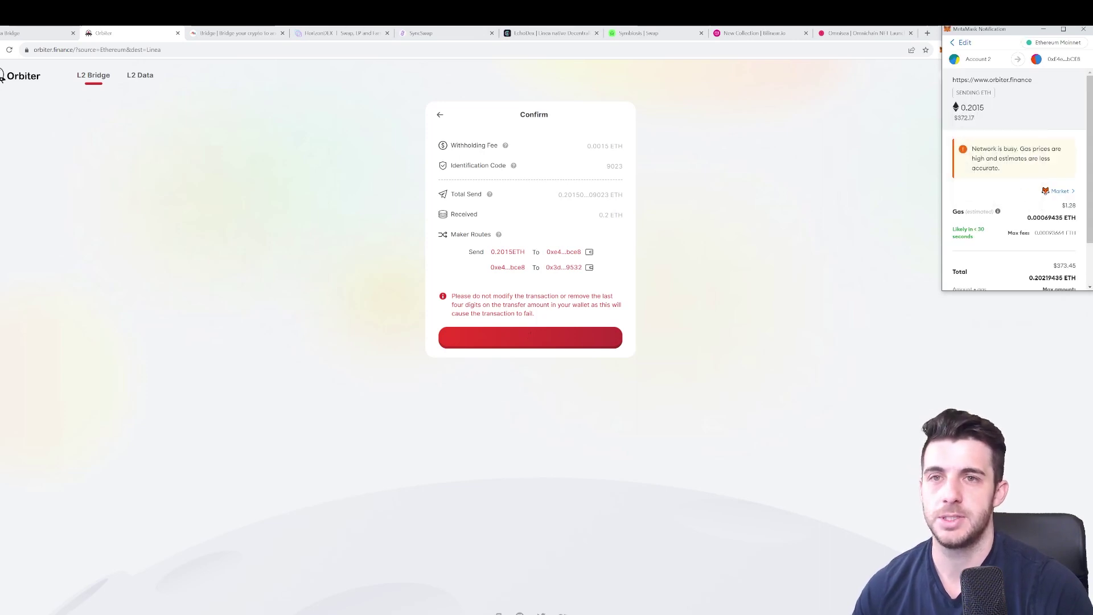
{"action": "scroll", "coordinate": [1016, 170], "scroll_direction": "down", "scroll_amount": 1}
{"action": "scroll", "coordinate": [1039, 233], "scroll_direction": "down", "scroll_amount": 1}
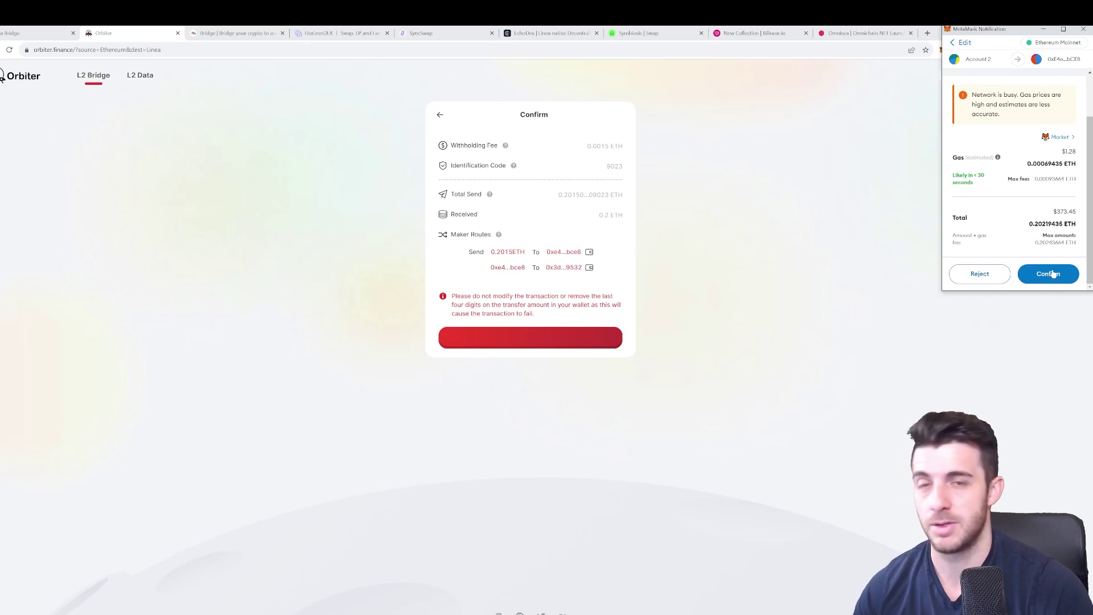
{"action": "left_click", "coordinate": [1048, 273]}
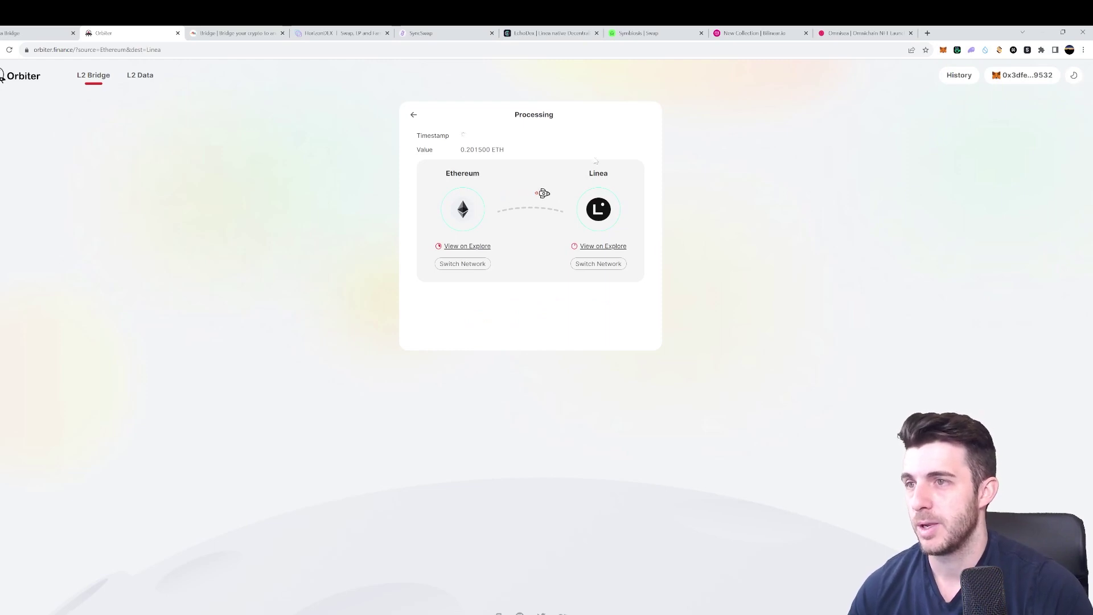
- Check the pending Linea bridge transfer, then go to the rhino.fi bridge tab
{"action": "key", "text": "ctrl+shift+Tab"}
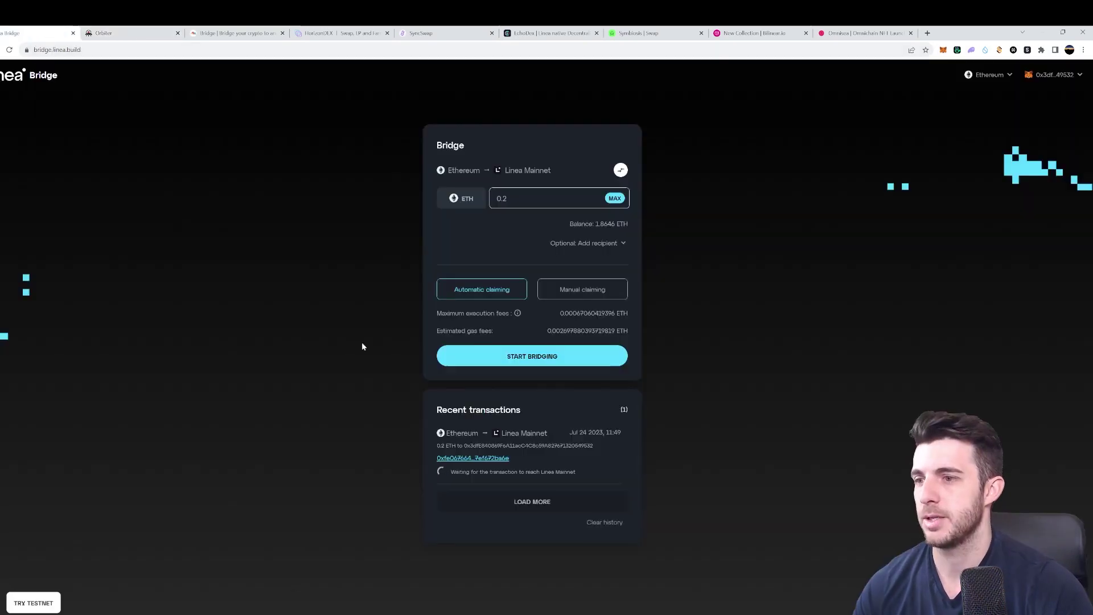
{"action": "left_click", "coordinate": [142, 33]}
{"action": "left_click", "coordinate": [239, 33]}
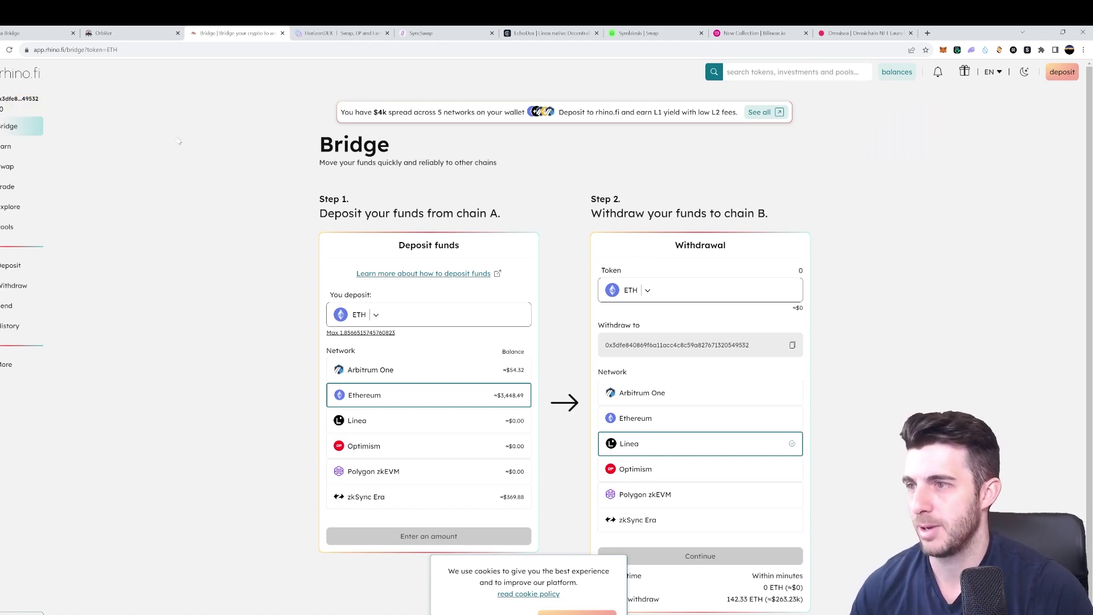
- Enter 0.1 ETH as the rhino.fi deposit amount from Ethereum
{"action": "scroll", "coordinate": [288, 183], "scroll_direction": "down", "scroll_amount": 1}
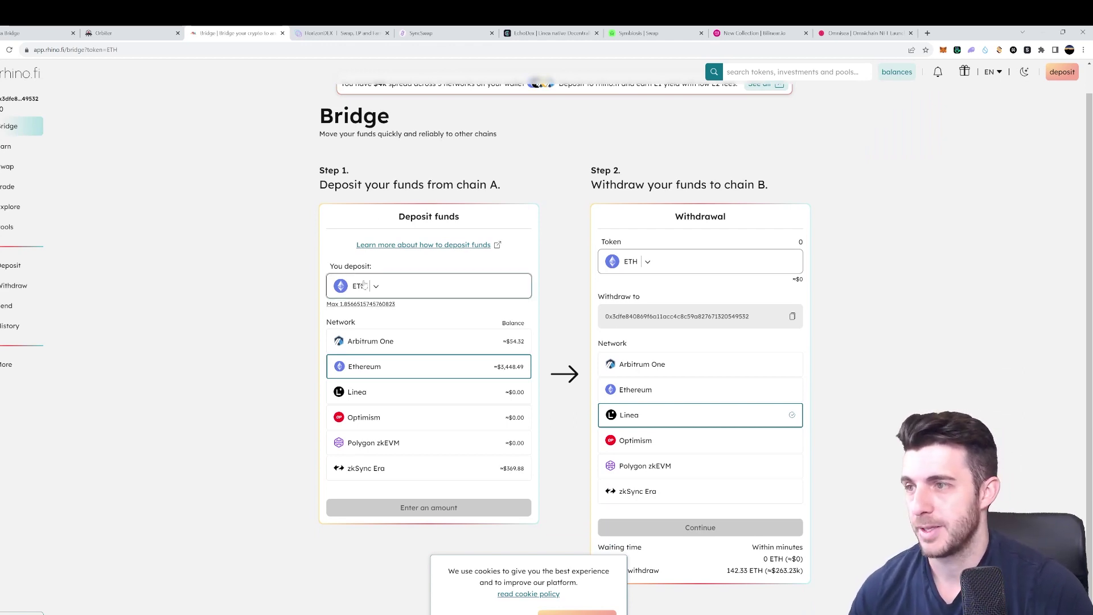
{"action": "type", "text": "0.2"}
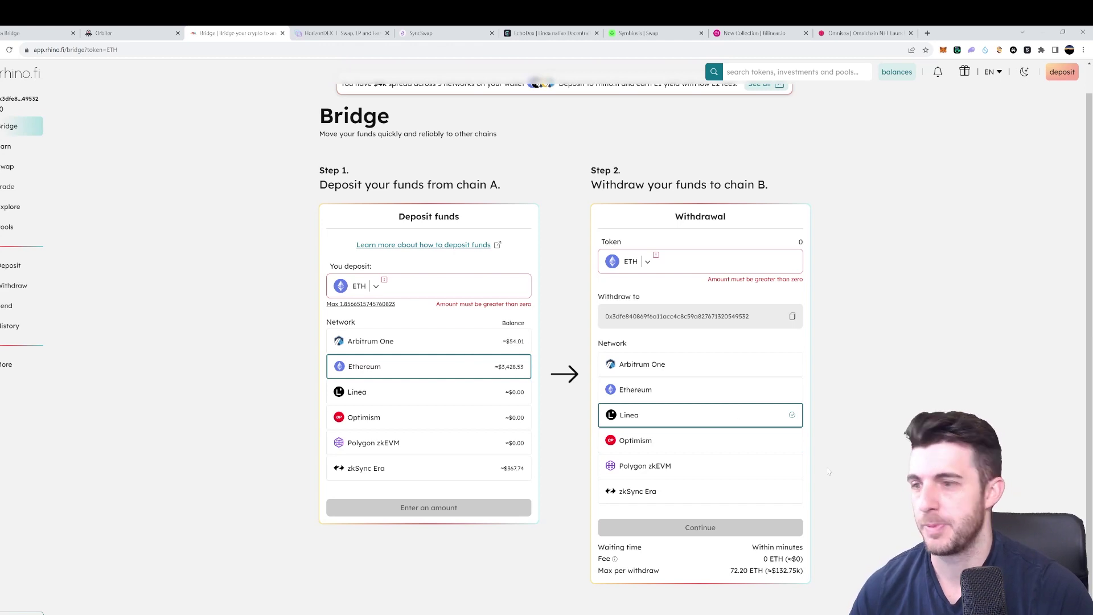
{"action": "left_click", "coordinate": [524, 286]}
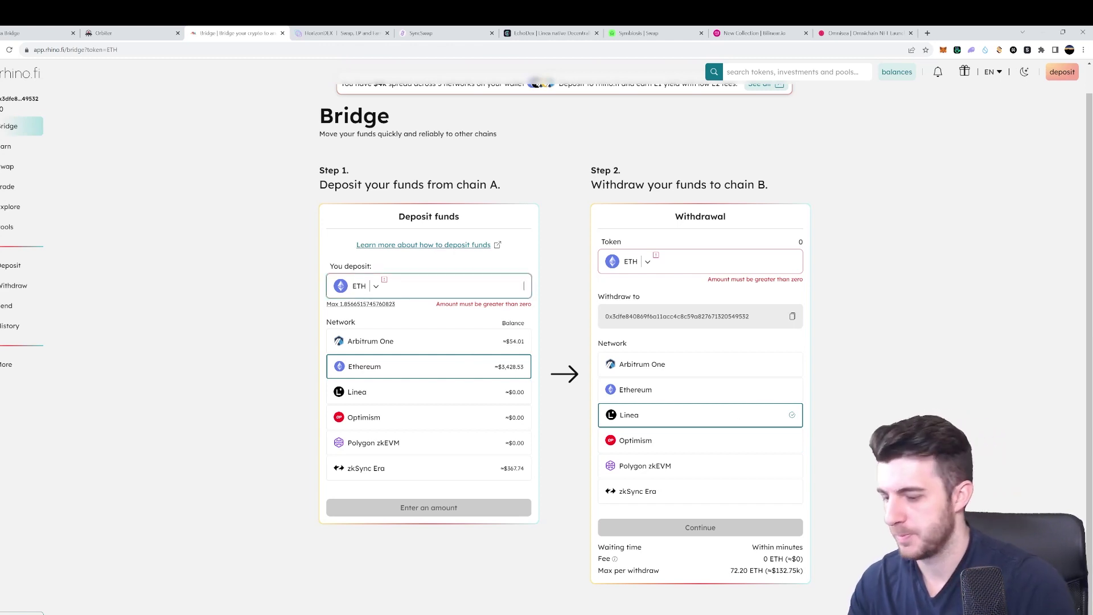
{"action": "type", "text": "0.2"}
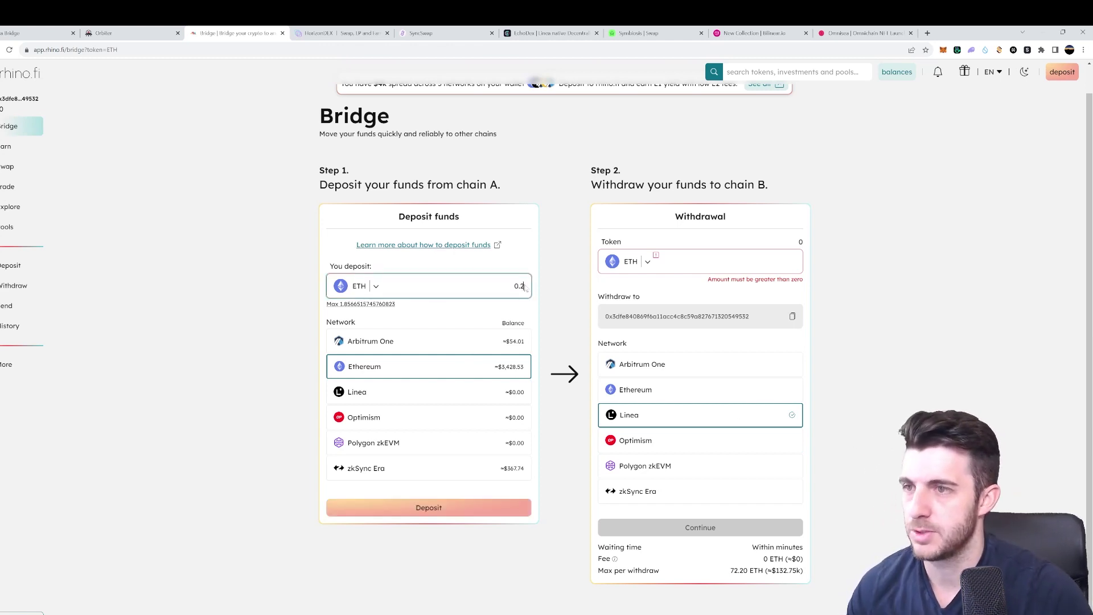
{"action": "key", "text": "BackSpace"}
{"action": "type", "text": "1"}
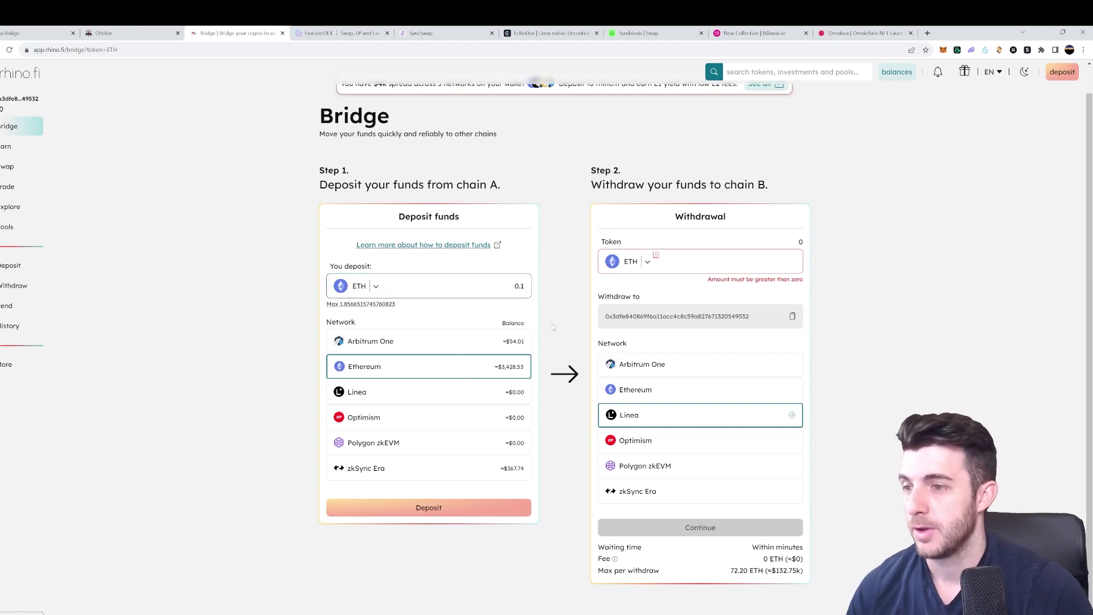
- Submit the 0.1 ETH deposit and approve it in MetaMask
{"action": "left_click", "coordinate": [428, 507]}
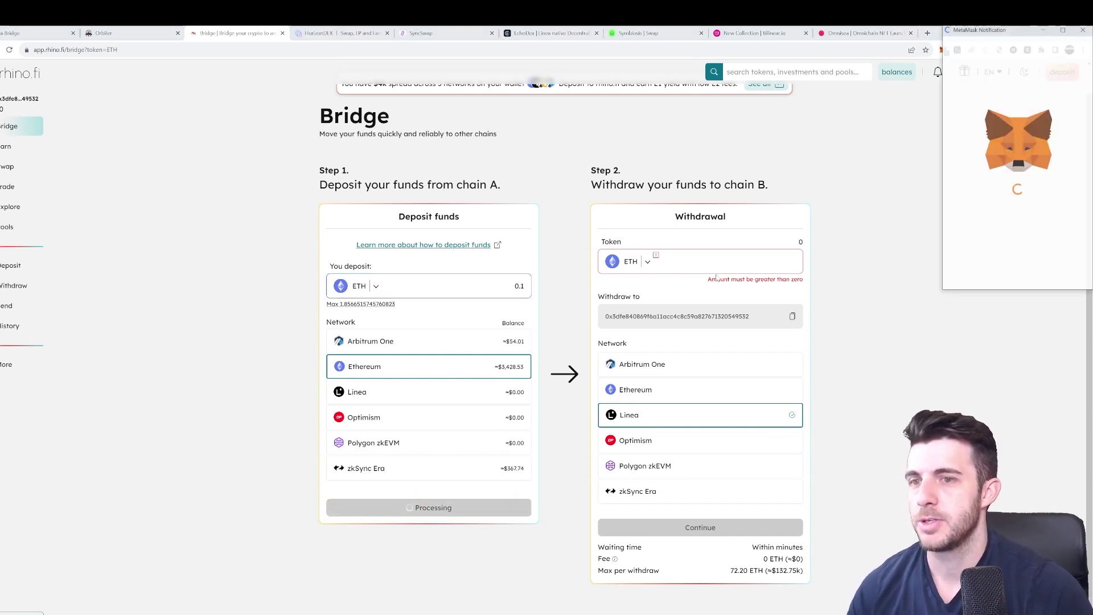
{"action": "scroll", "coordinate": [1006, 219], "scroll_direction": "down", "scroll_amount": 2}
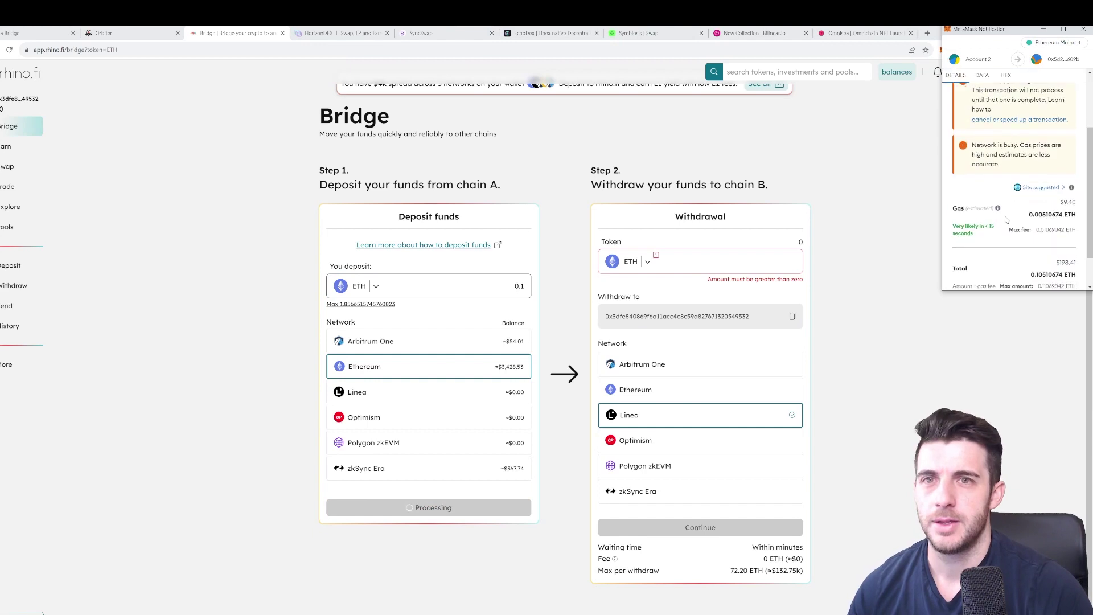
{"action": "scroll", "coordinate": [1006, 219], "scroll_direction": "up", "scroll_amount": 3}
{"action": "scroll", "coordinate": [1021, 211], "scroll_direction": "down", "scroll_amount": 3}
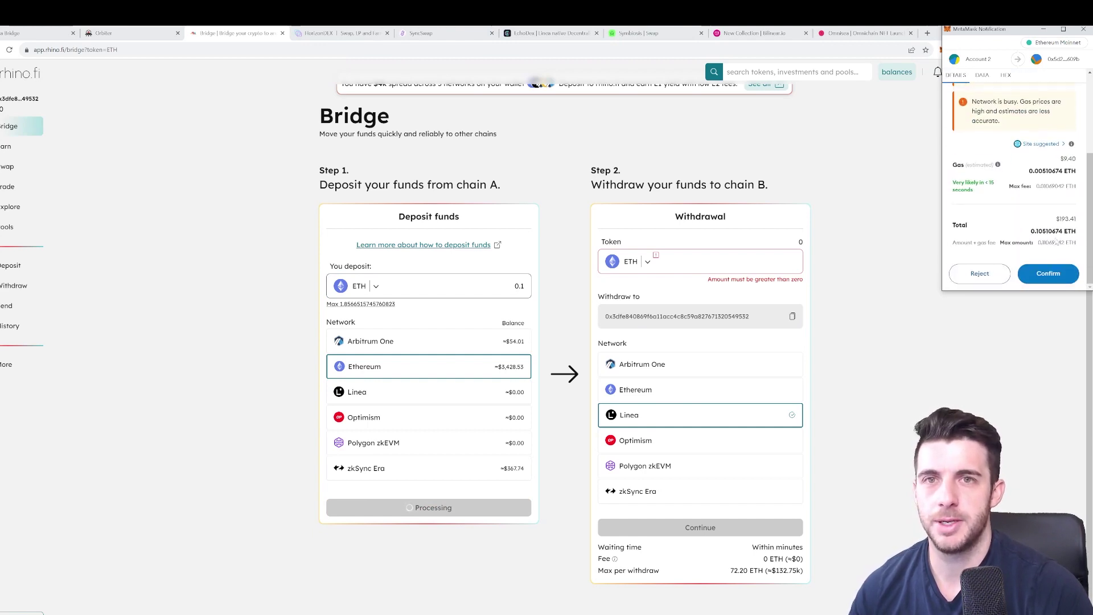
{"action": "scroll", "coordinate": [1056, 242], "scroll_direction": "up", "scroll_amount": 1}
{"action": "scroll", "coordinate": [1063, 211], "scroll_direction": "up", "scroll_amount": 2}
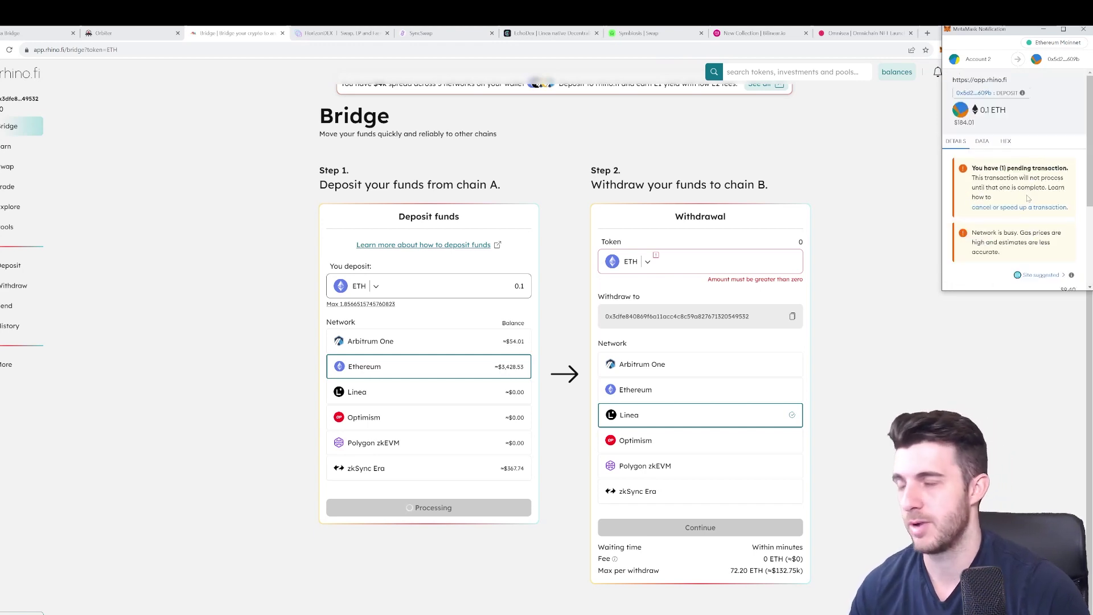
{"action": "scroll", "coordinate": [1027, 197], "scroll_direction": "down", "scroll_amount": 3}
{"action": "left_click", "coordinate": [1046, 272]}
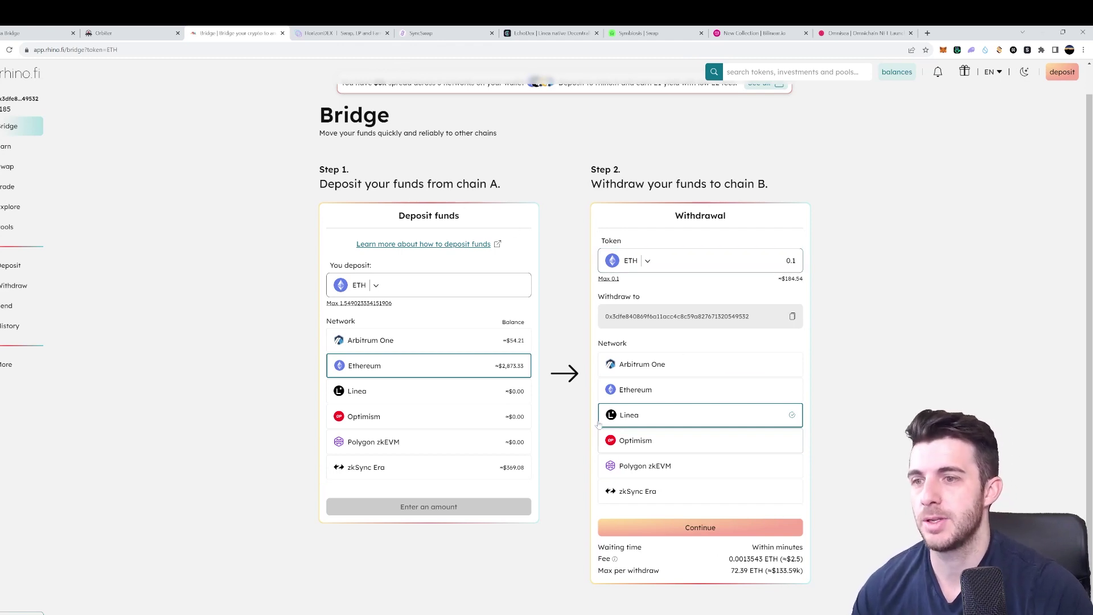
- Continue and confirm the 0.1 ETH withdrawal to Linea
{"action": "left_click", "coordinate": [714, 526]}
{"action": "left_click", "coordinate": [726, 393]}
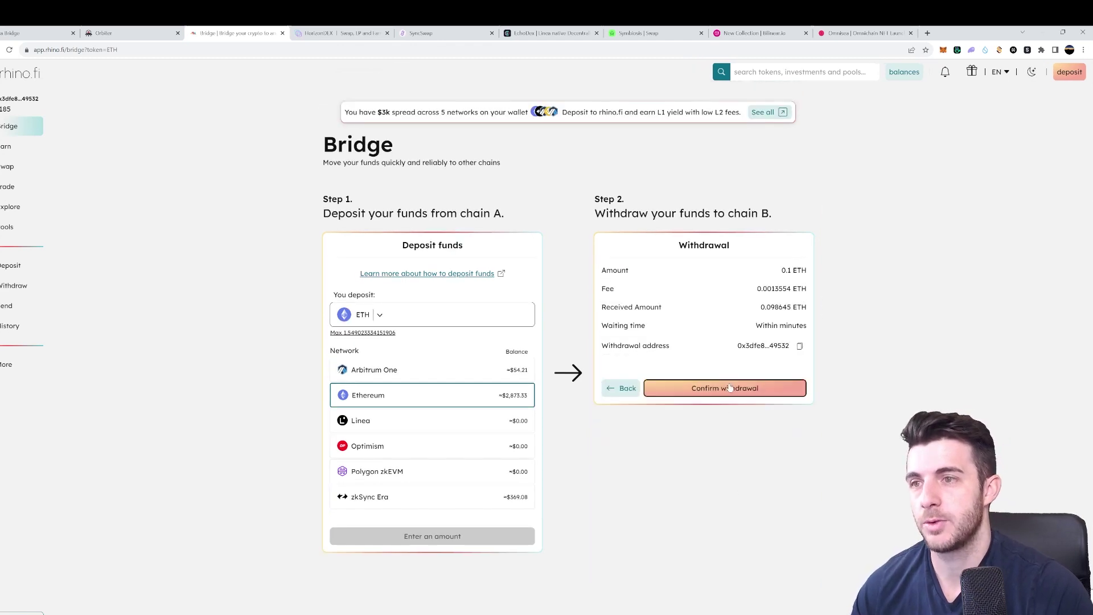
{"action": "scroll", "coordinate": [849, 294], "scroll_direction": "down", "scroll_amount": 1}
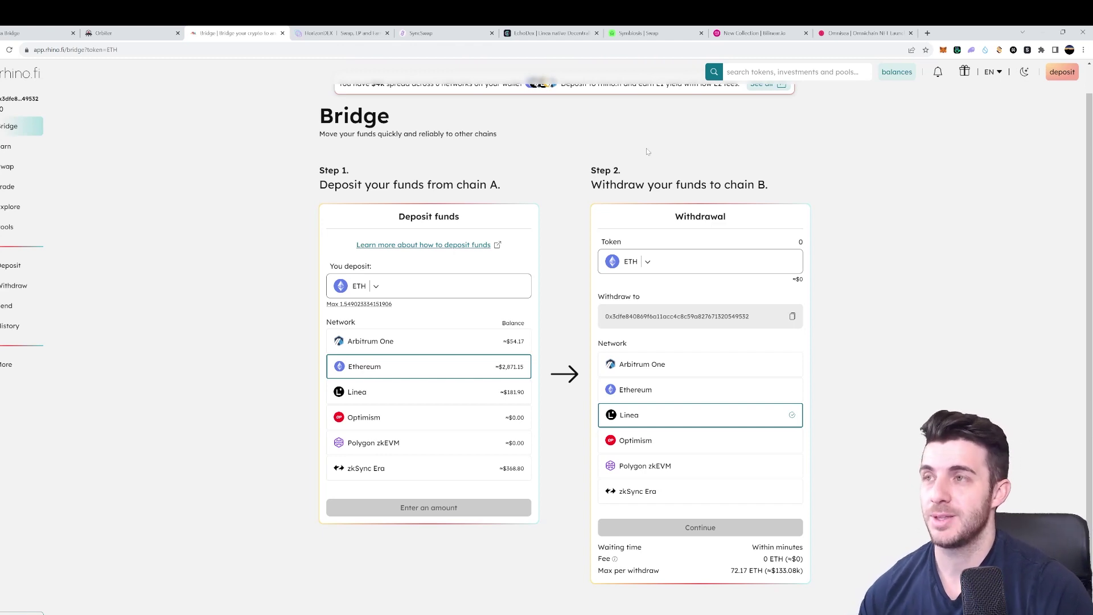
{"action": "key", "text": "ctrl+Tab"}
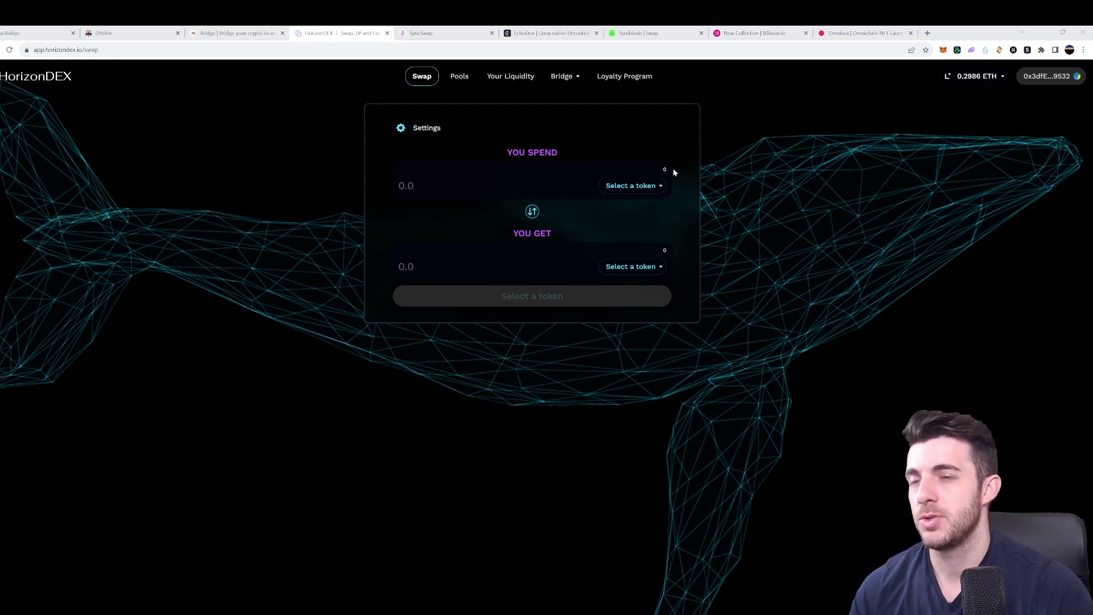
- Set up an ETH → BUSD swap with 0.1 ETH to spend
{"action": "left_click", "coordinate": [642, 191]}
{"action": "left_click", "coordinate": [506, 227]}
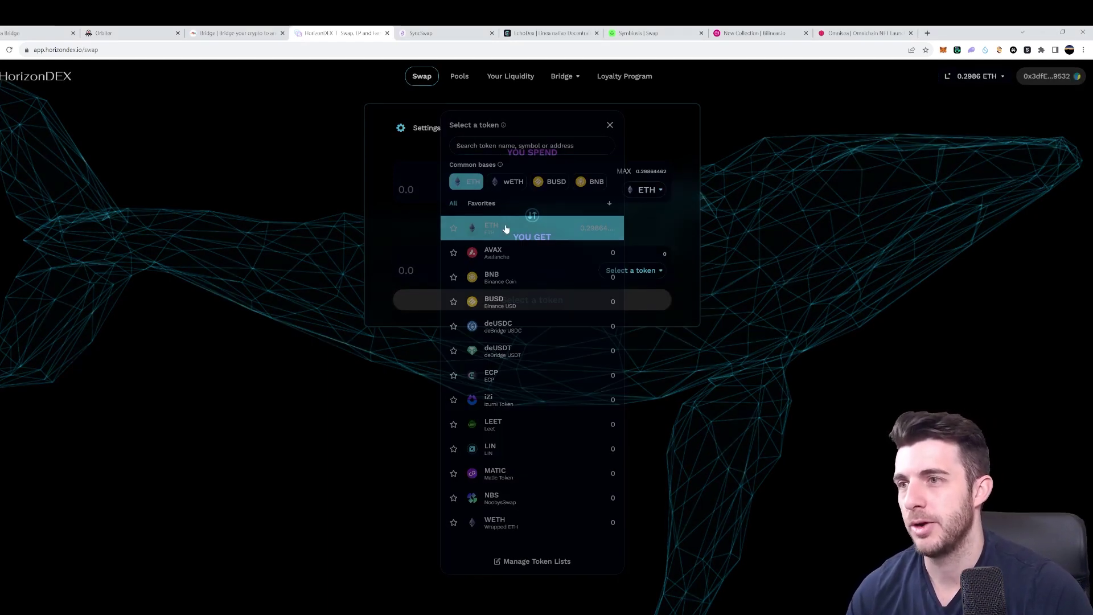
{"action": "left_click", "coordinate": [636, 270]}
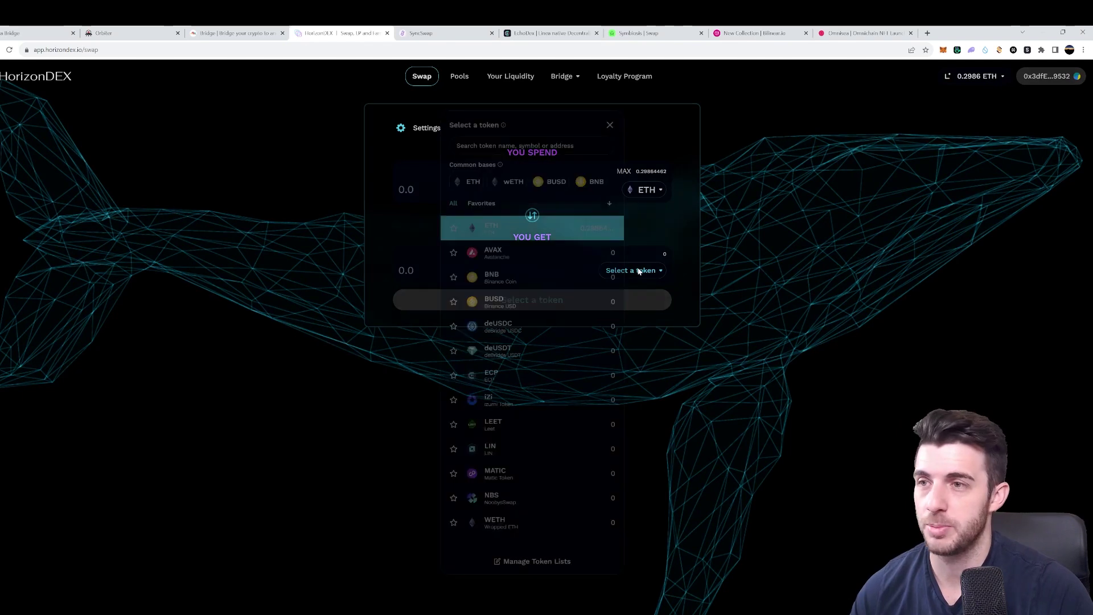
{"action": "left_click", "coordinate": [505, 303]}
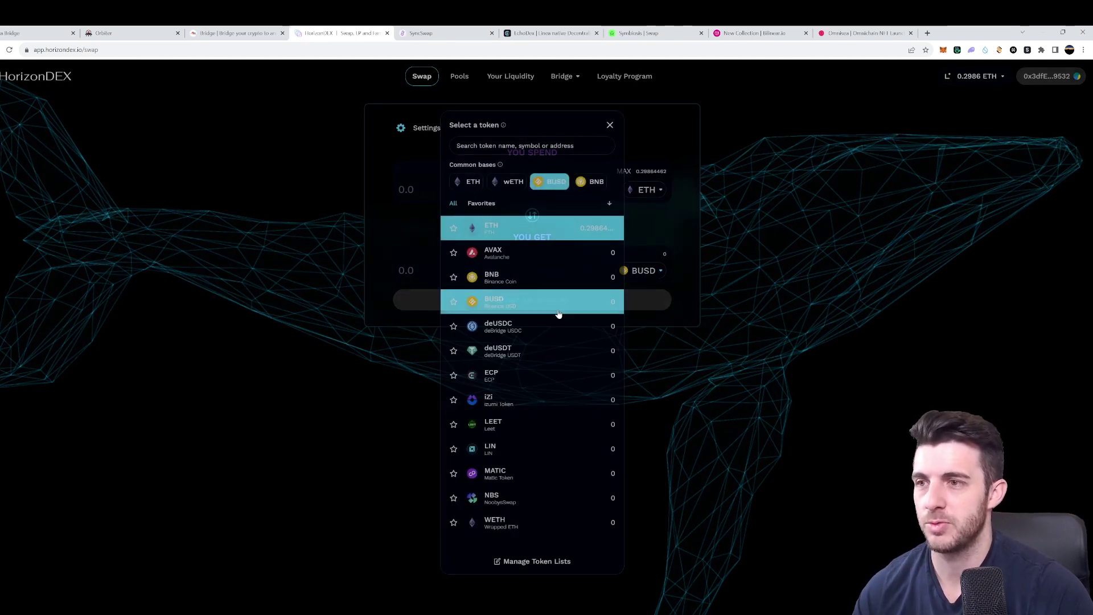
{"action": "left_click", "coordinate": [405, 189]}
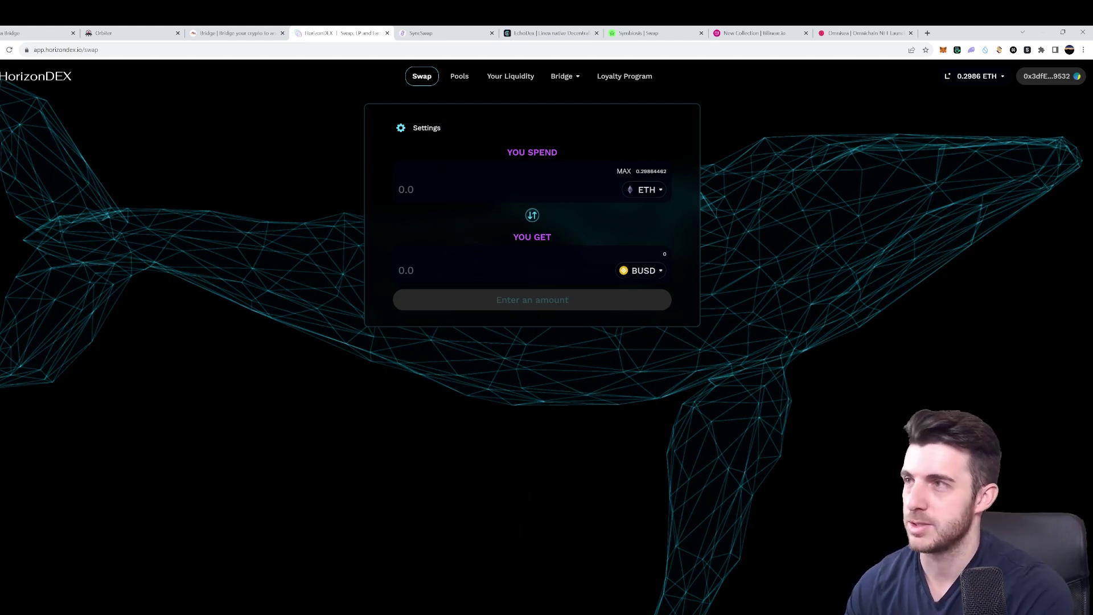
{"action": "type", "text": "0"}
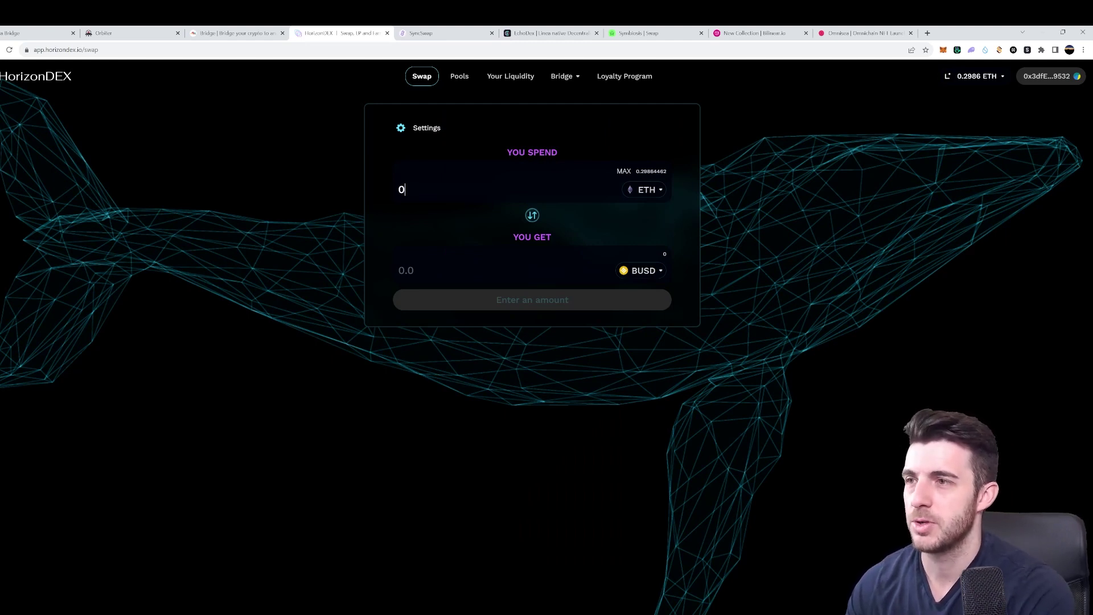
{"action": "type", "text": ".05"}
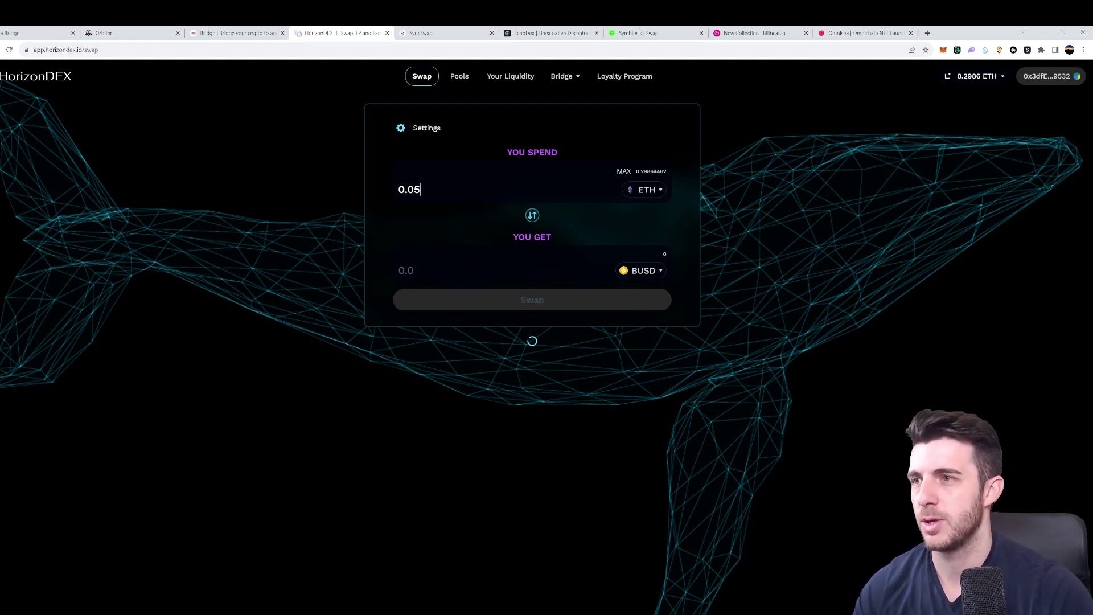
{"action": "key", "text": "BackSpace"}
{"action": "key", "text": "BackSpace"}
{"action": "type", "text": "1"}
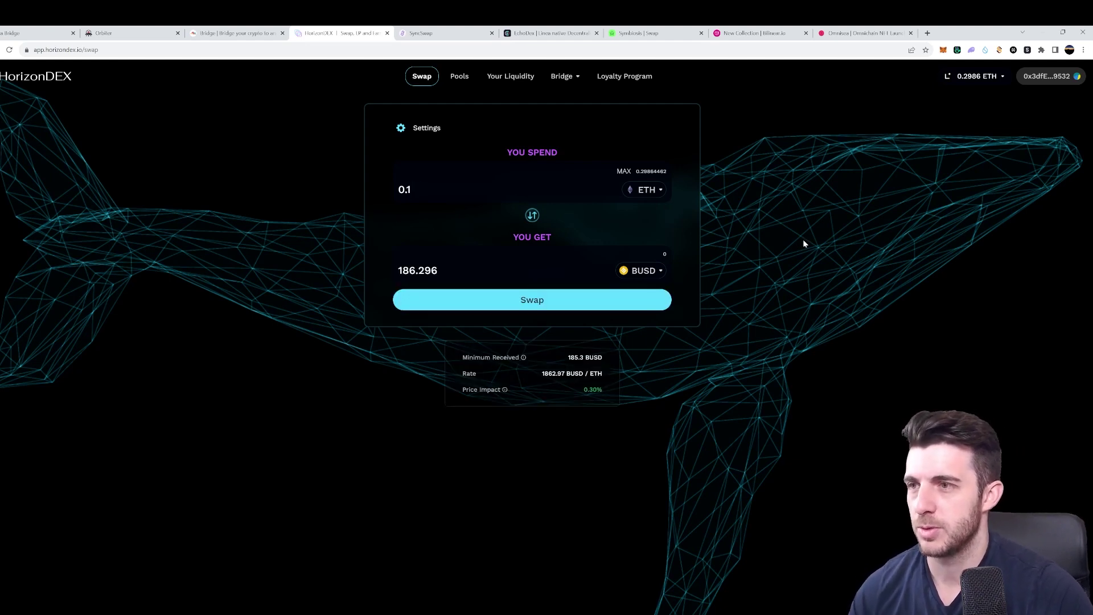
- Confirm the 0.1 ETH to BUSD swap and approve it in MetaMask
{"action": "left_click", "coordinate": [545, 299]}
{"action": "left_click", "coordinate": [546, 404]}
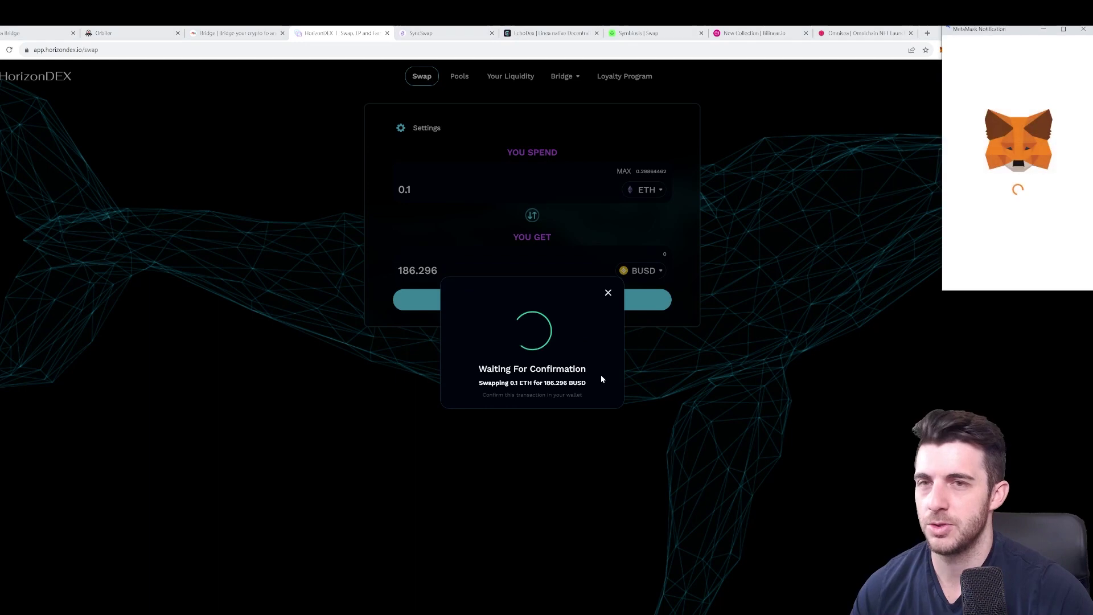
{"action": "scroll", "coordinate": [1013, 228], "scroll_direction": "down", "scroll_amount": 1}
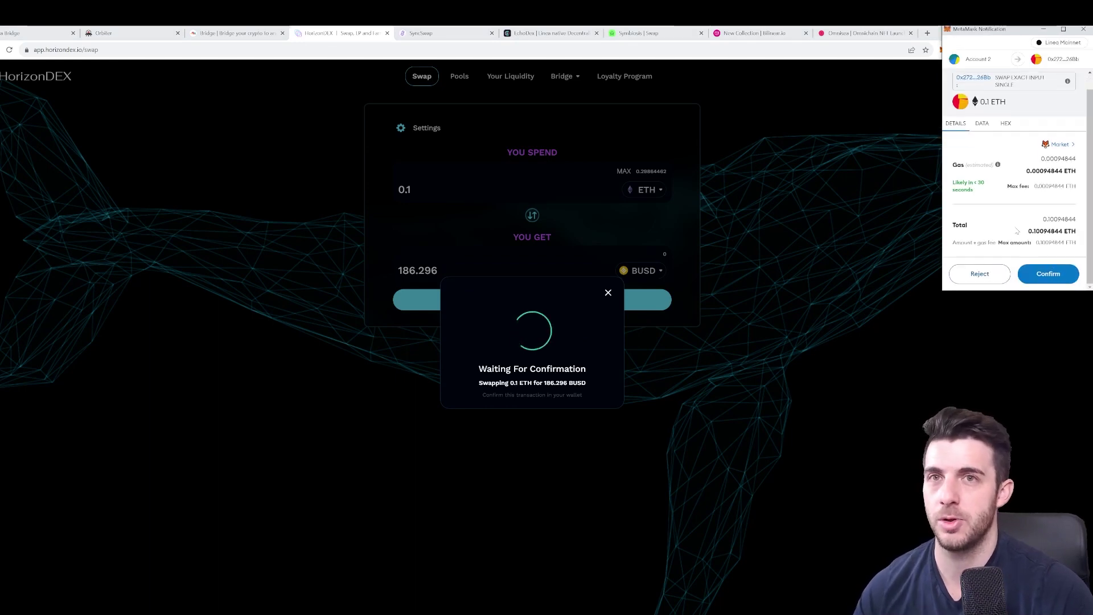
{"action": "left_click", "coordinate": [1048, 274]}
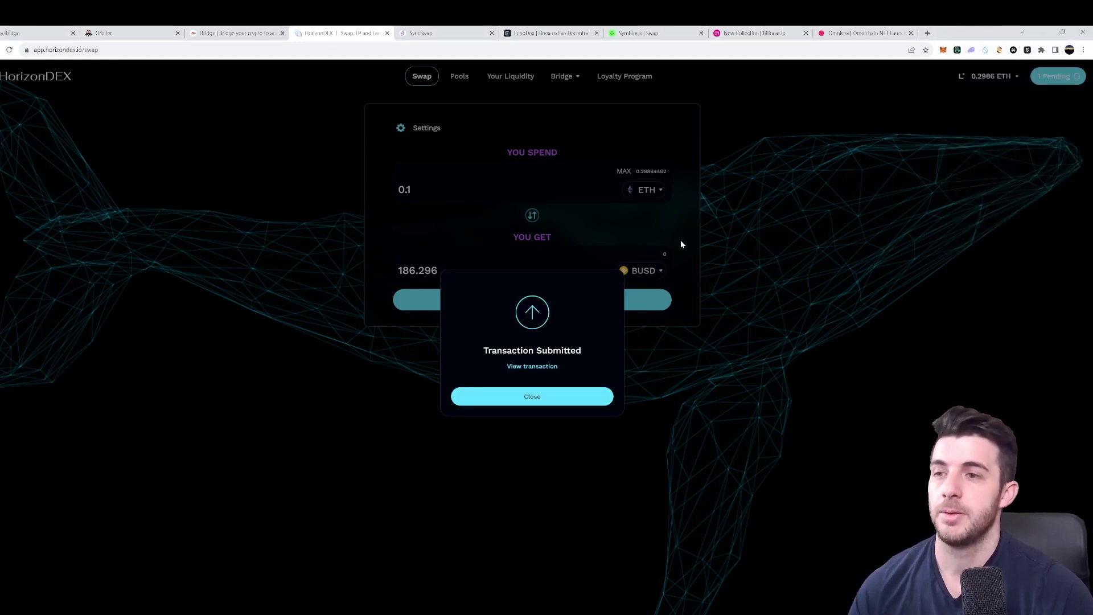
{"action": "left_click", "coordinate": [552, 398]}
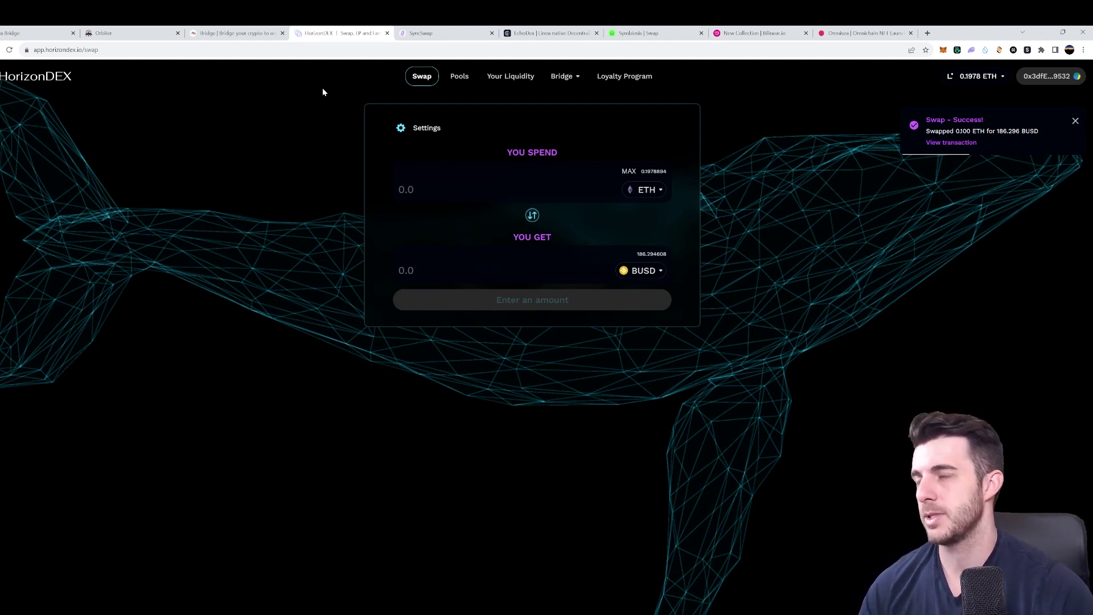
{"action": "left_click", "coordinate": [430, 34]}
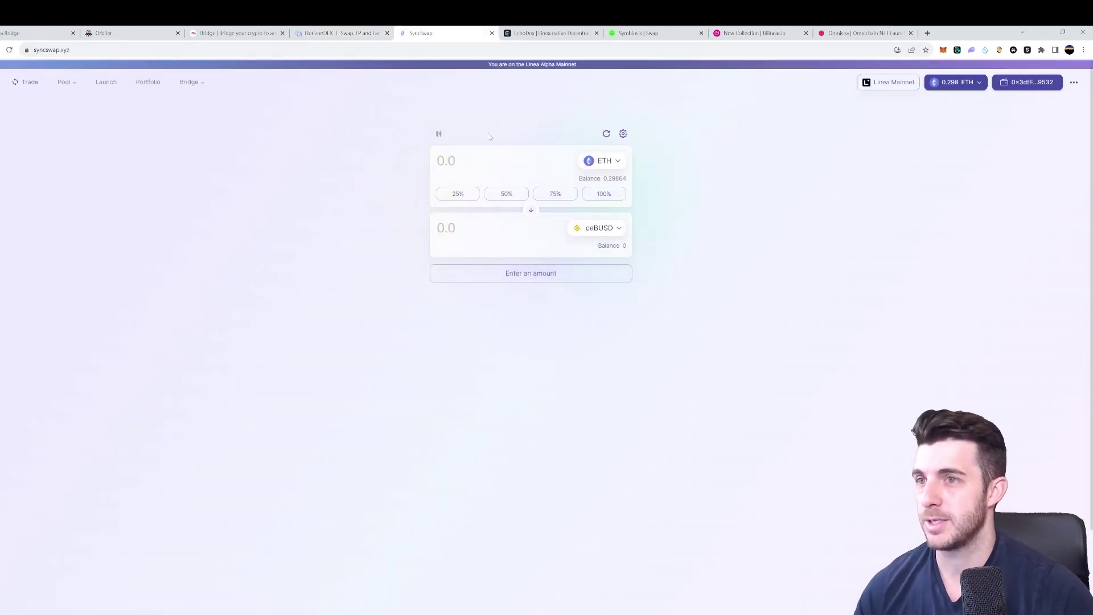
- Swap 0.1 ETH for ceBUSD on SyncSwap, approving it in MetaMask
{"action": "left_click", "coordinate": [602, 228]}
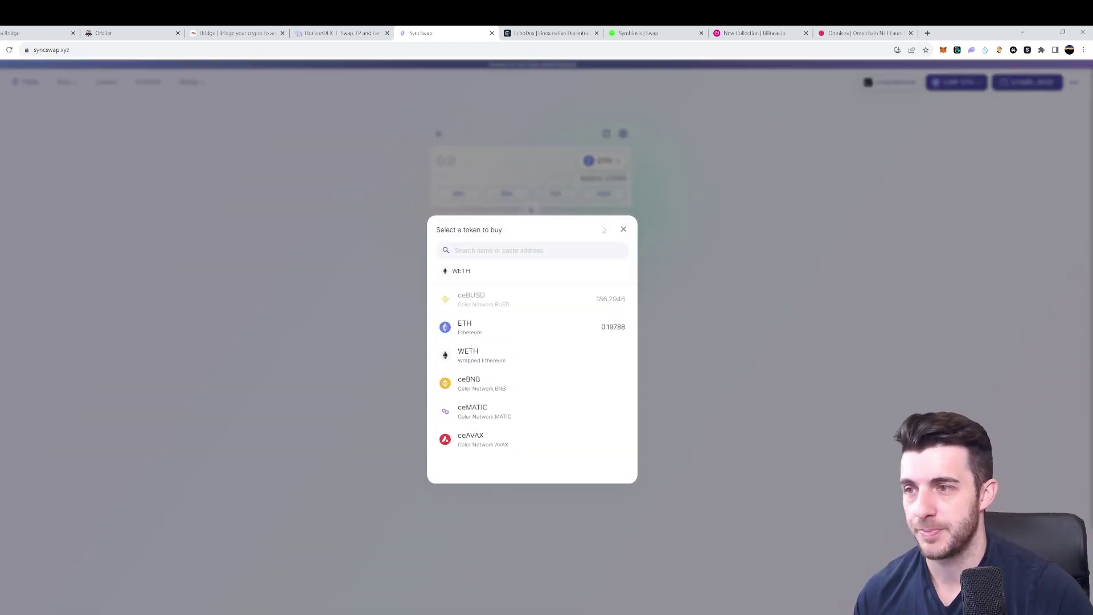
{"action": "left_click", "coordinate": [683, 277]}
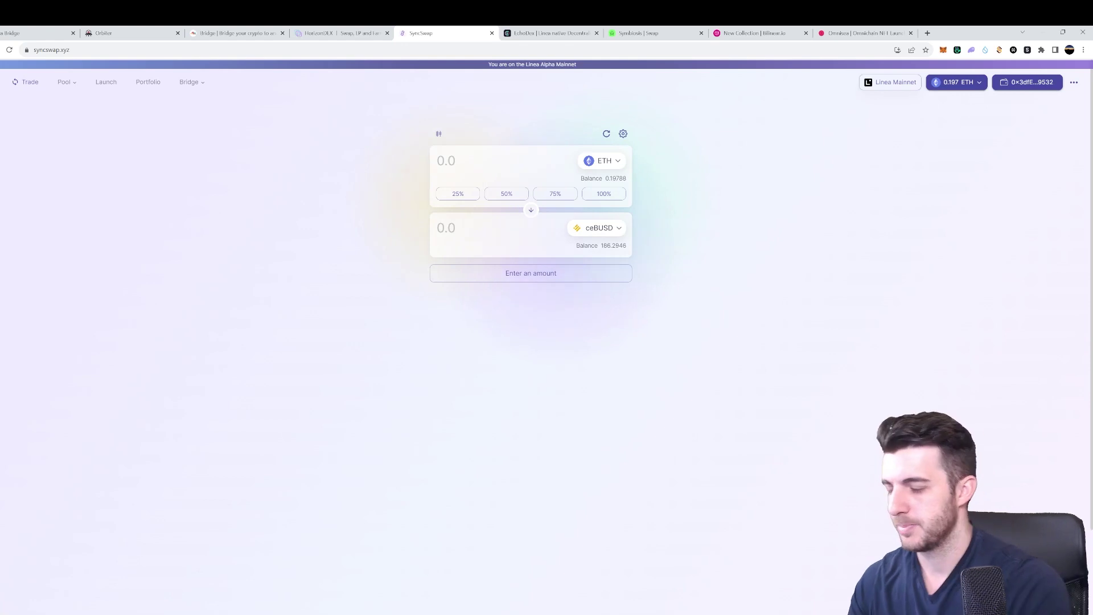
{"action": "type", "text": "0.1"}
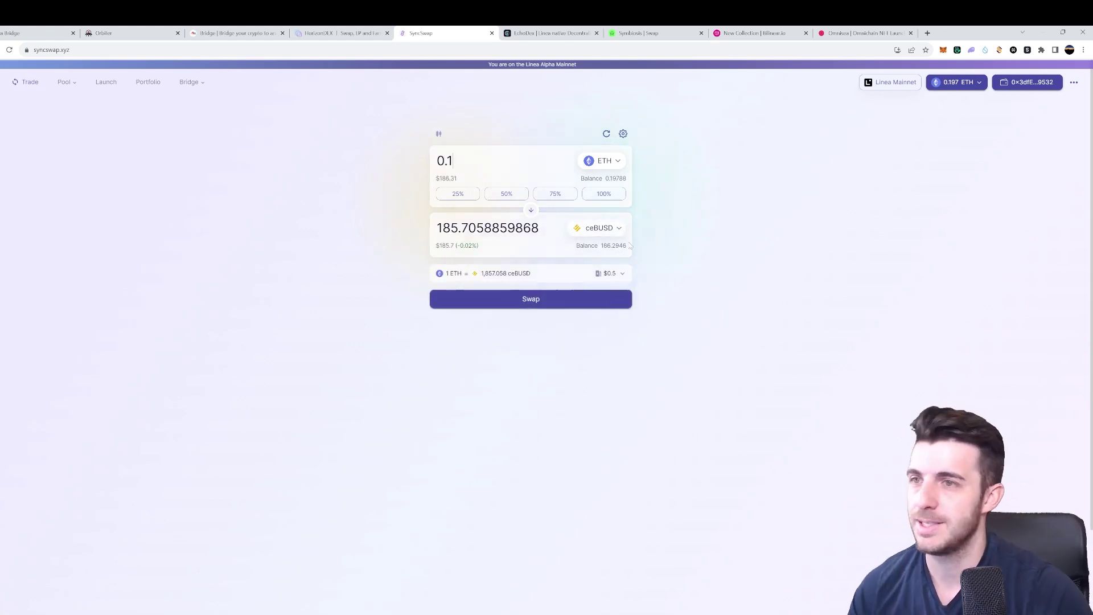
{"action": "left_click", "coordinate": [523, 300]}
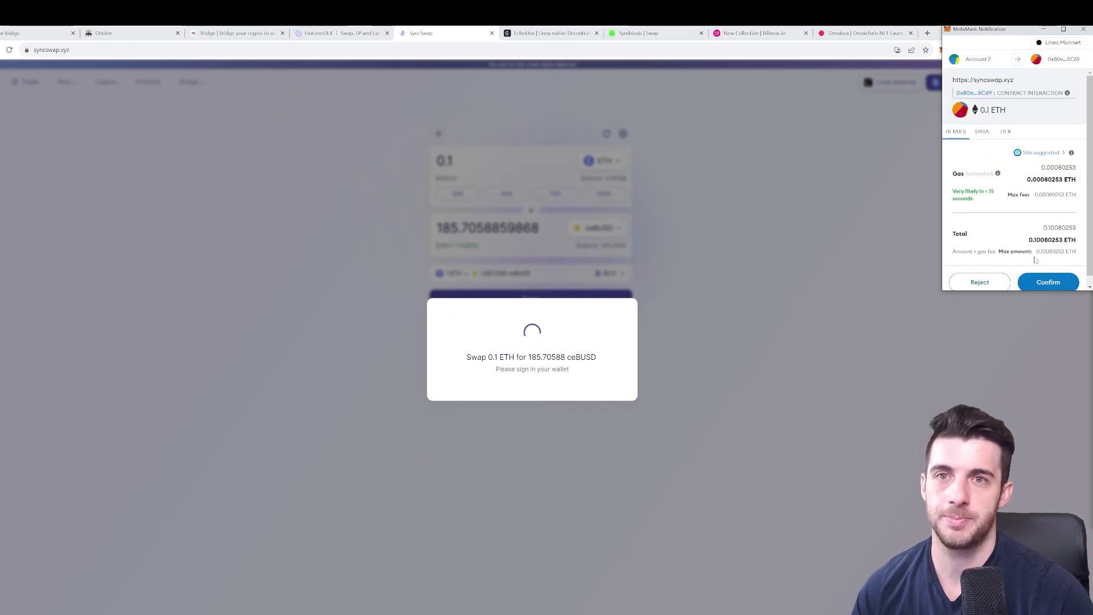
{"action": "left_click", "coordinate": [1048, 282]}
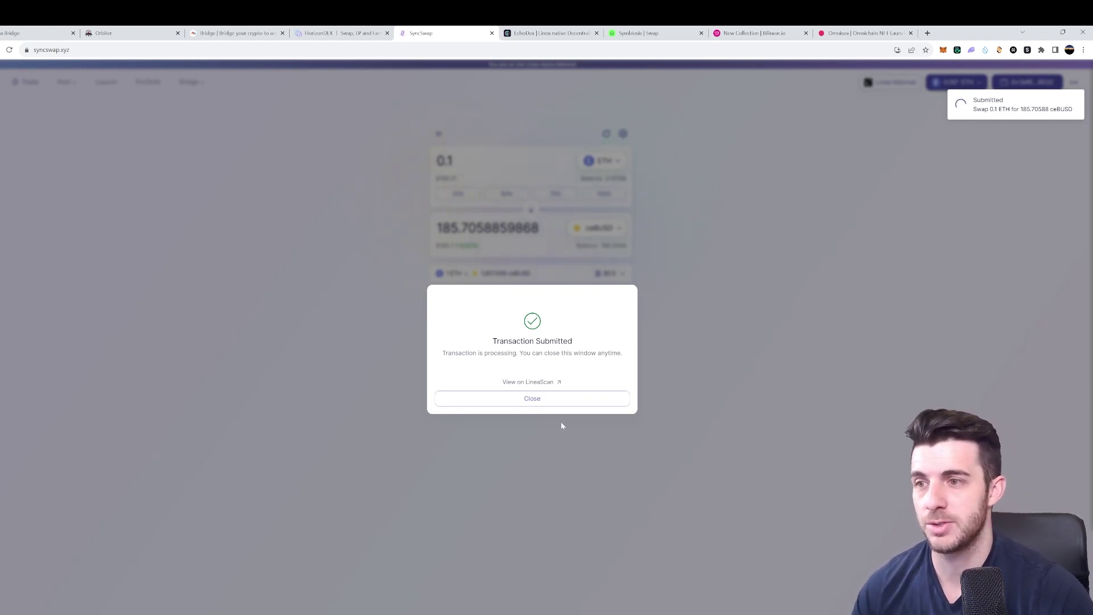
{"action": "left_click", "coordinate": [549, 399]}
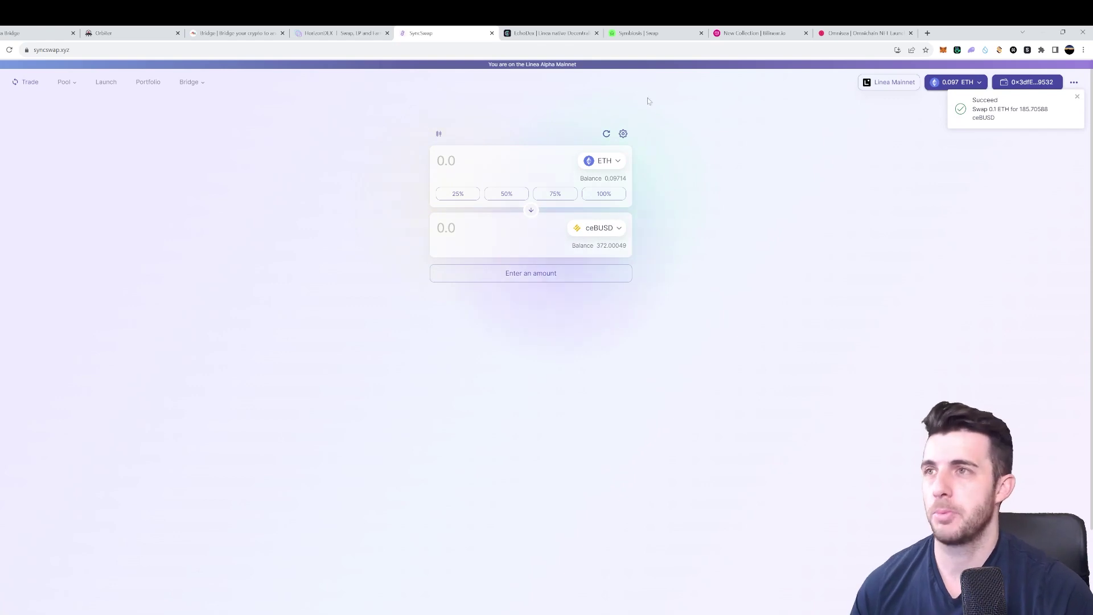
{"action": "left_click", "coordinate": [524, 35]}
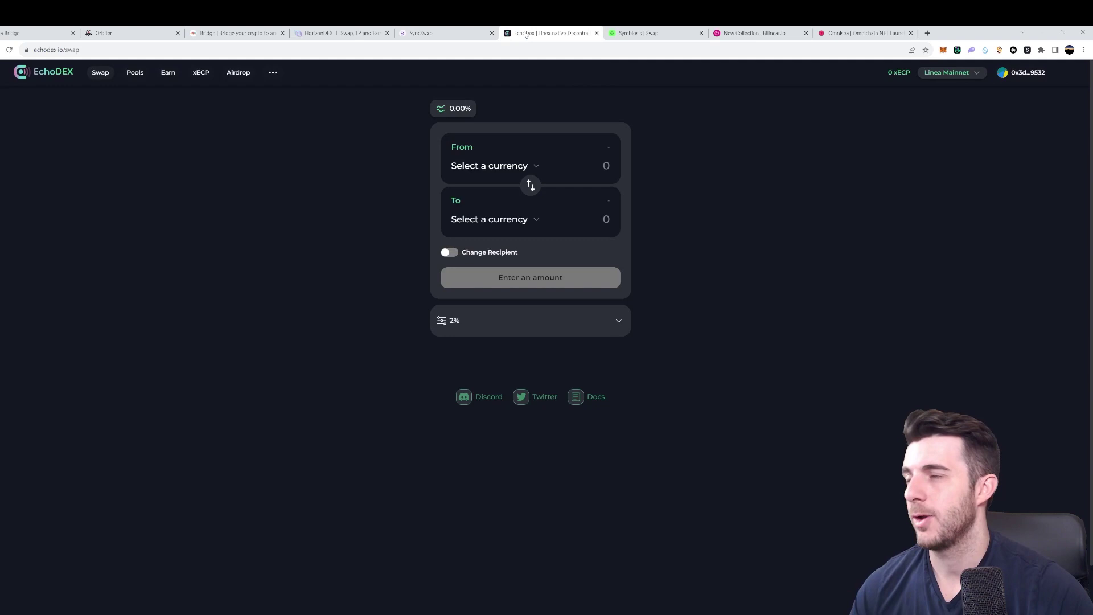
- Set up an EchoDEX swap of 0.05 ETH to ceBUSD
{"action": "left_click", "coordinate": [951, 73]}
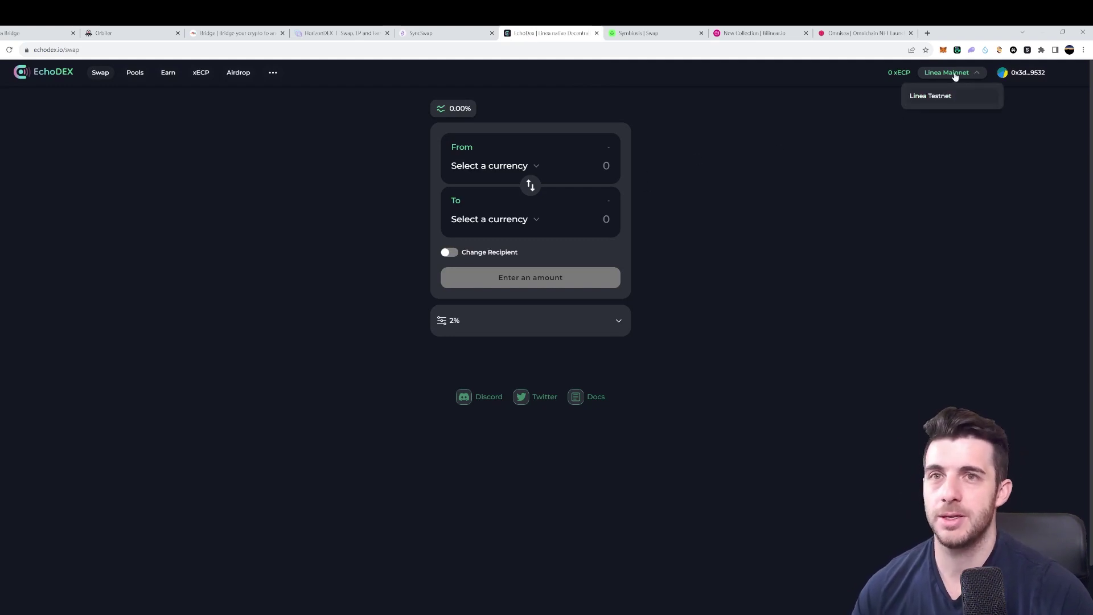
{"action": "left_click", "coordinate": [518, 169]}
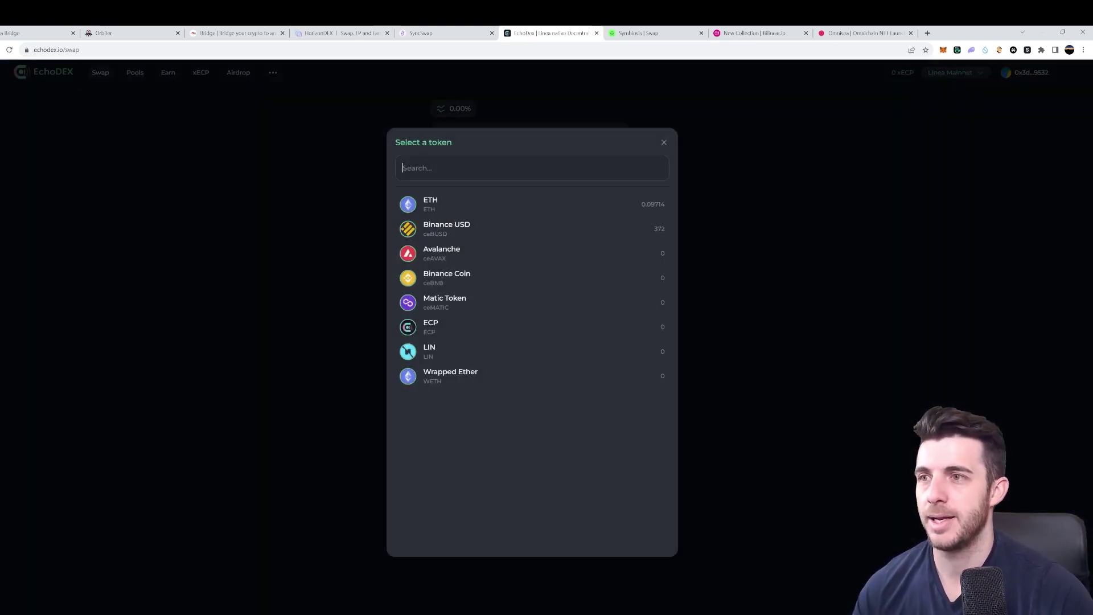
{"action": "left_click", "coordinate": [455, 210]}
{"action": "left_click", "coordinate": [493, 221]}
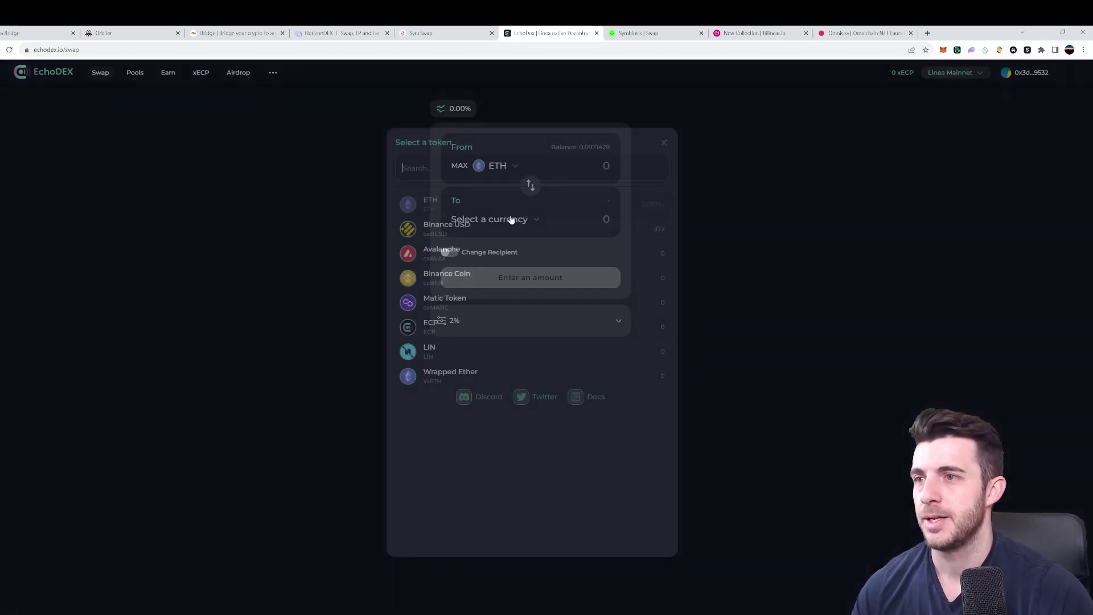
{"action": "left_click", "coordinate": [510, 237]}
{"action": "left_click", "coordinate": [604, 165]}
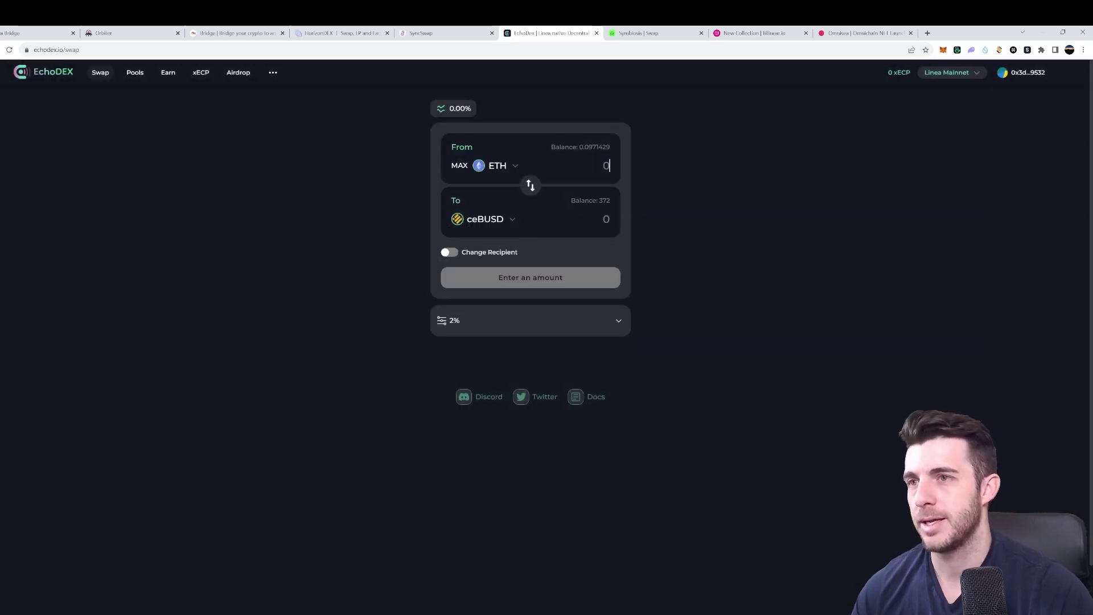
{"action": "type", "text": "0.0"}
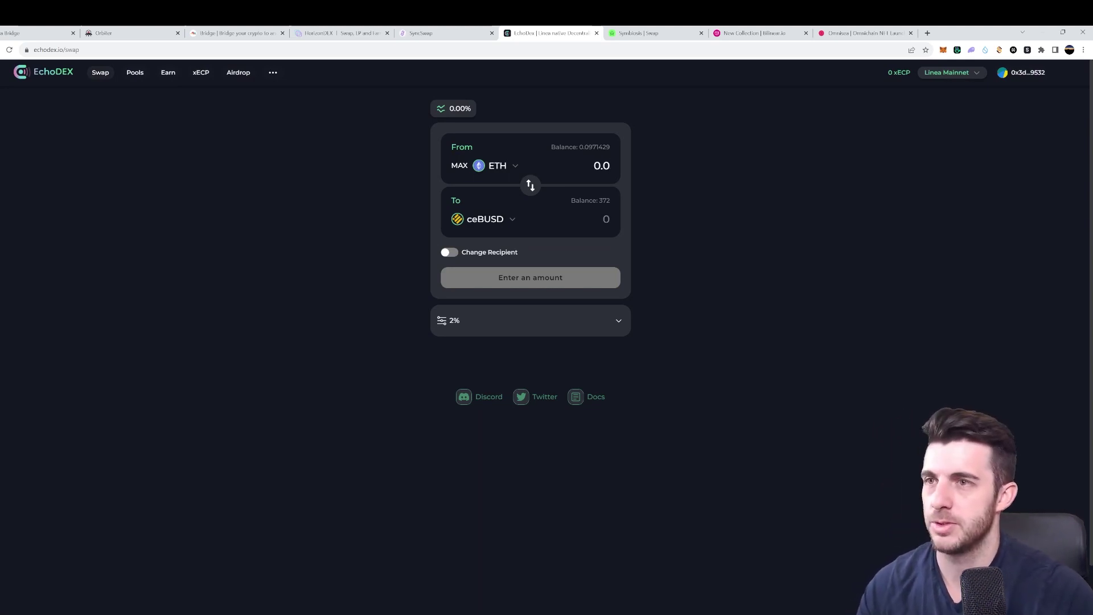
{"action": "type", "text": "5"}
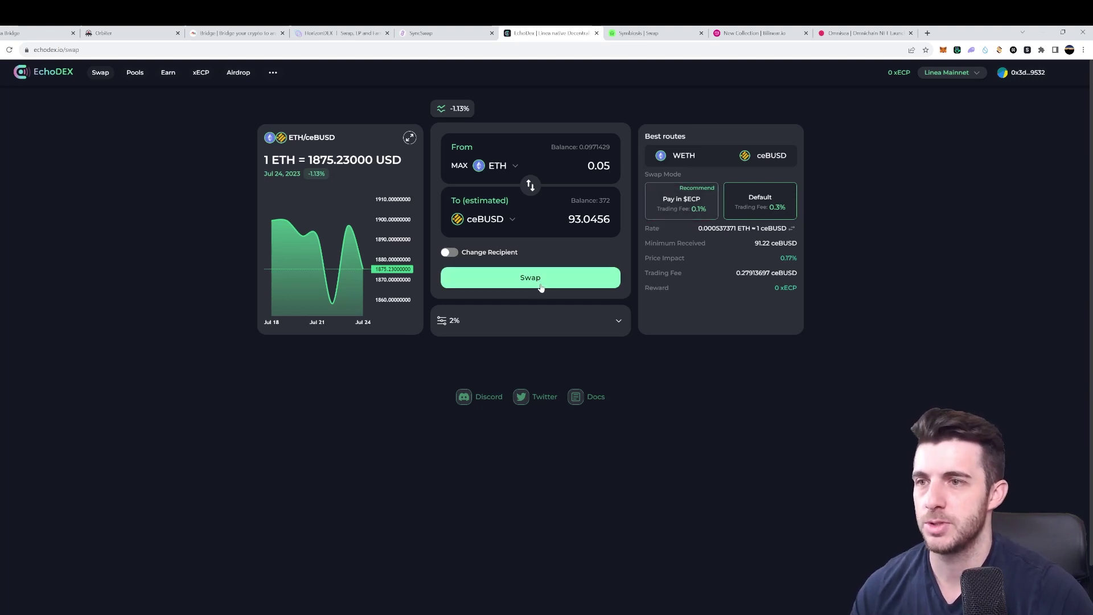
- Confirm the 0.05 ETH to ceBUSD swap and approve it in MetaMask
{"action": "left_click", "coordinate": [540, 287]}
{"action": "left_click", "coordinate": [620, 424]}
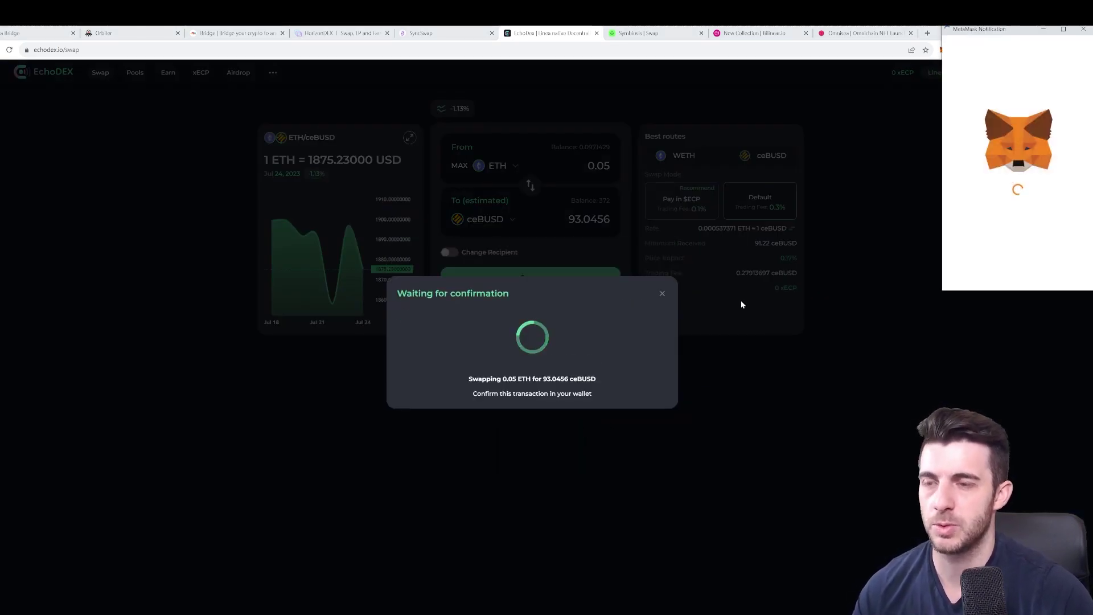
{"action": "left_click", "coordinate": [1046, 280]}
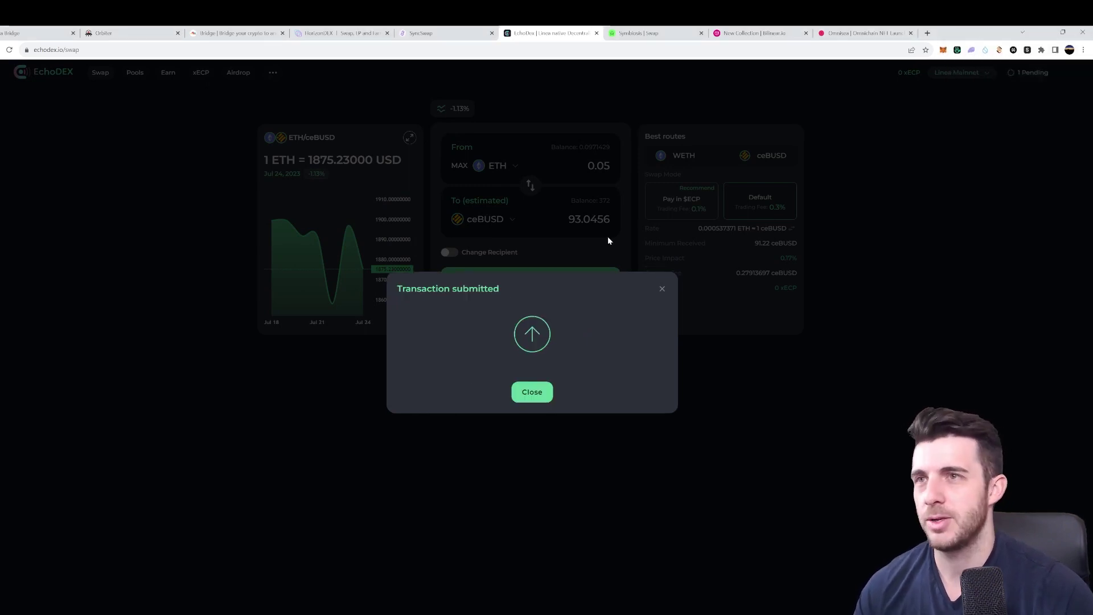
{"action": "left_click", "coordinate": [537, 392]}
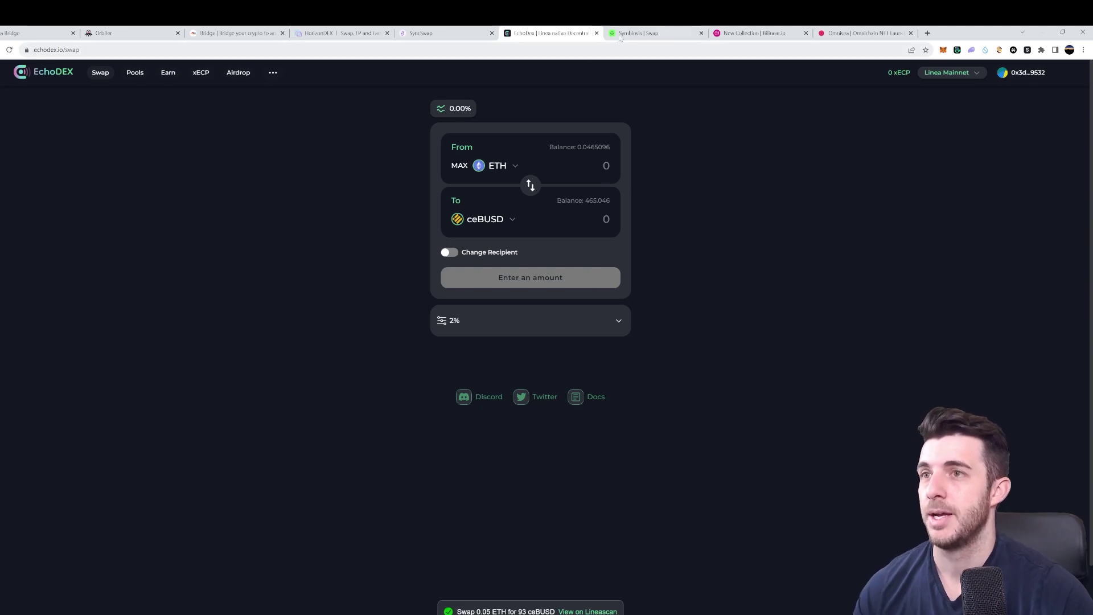
{"action": "left_click", "coordinate": [643, 33]}
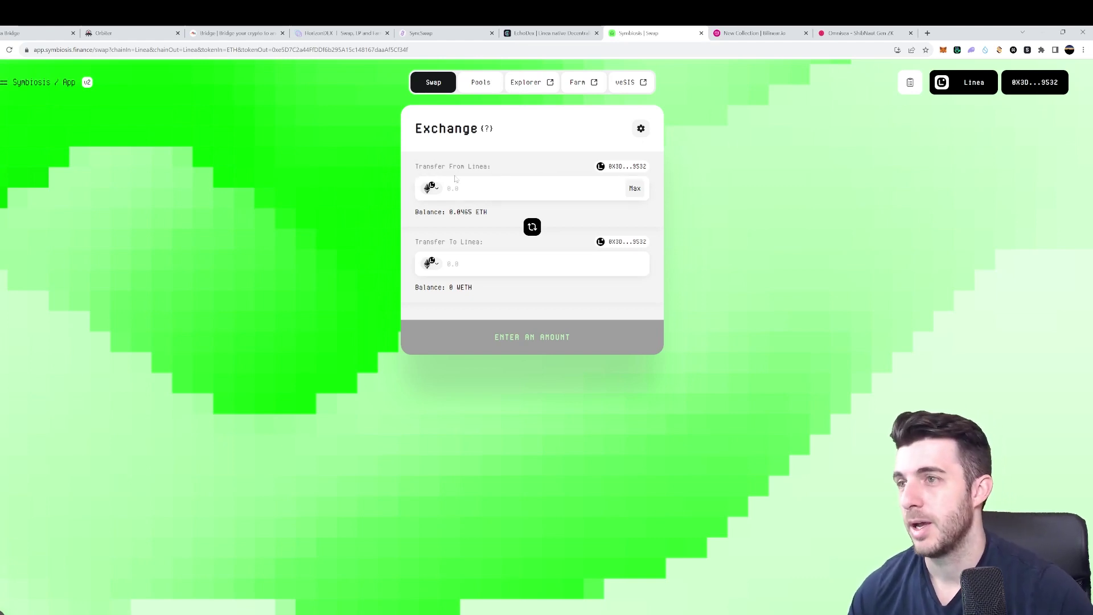
{"action": "left_click", "coordinate": [433, 188]}
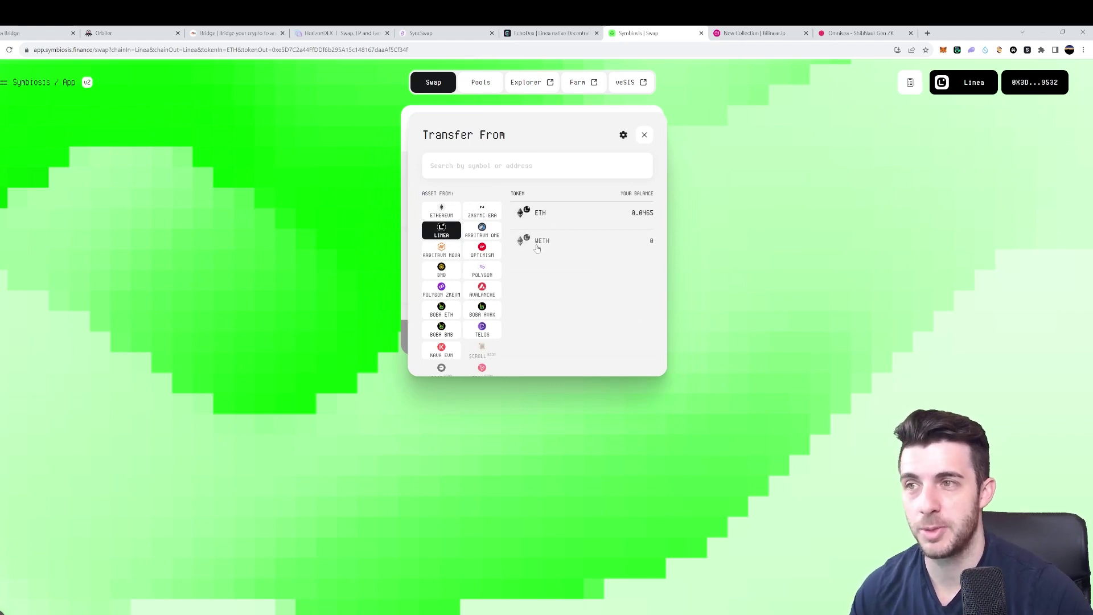
{"action": "left_click", "coordinate": [643, 135]}
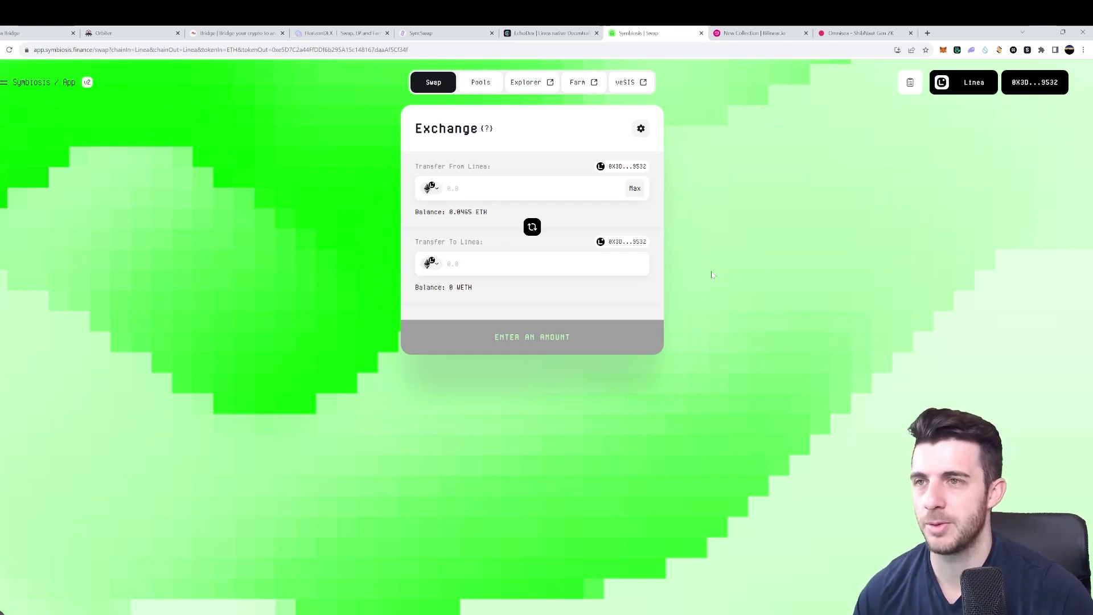
- Sell the full 465 ceBUSD balance for about 0.246 ETH on EchoDEX, approving ceBUSD first
{"action": "left_click", "coordinate": [546, 30]}
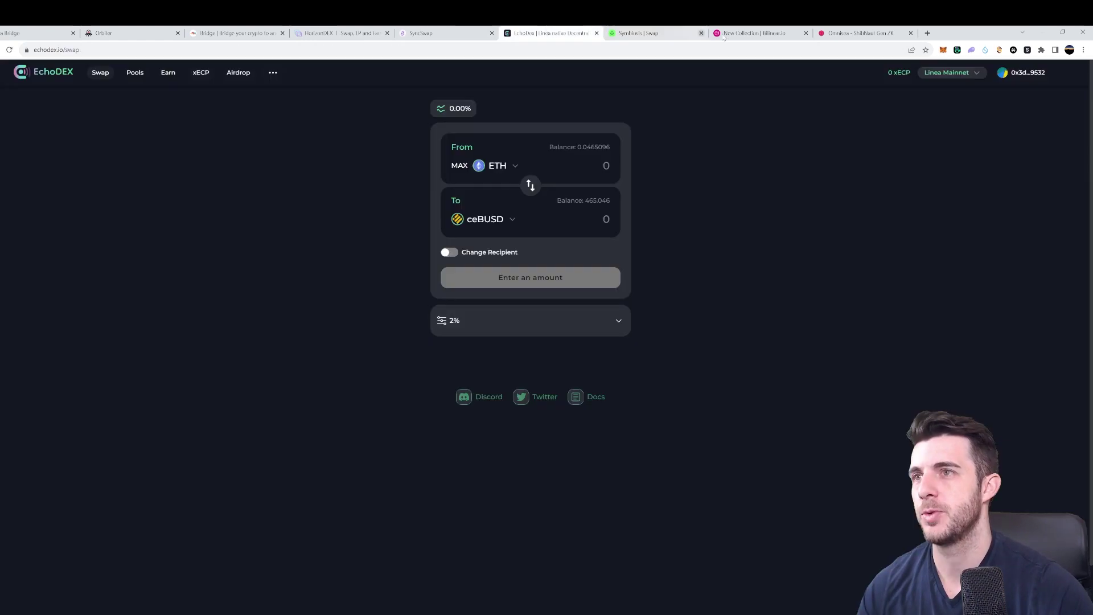
{"action": "left_click", "coordinate": [530, 185]}
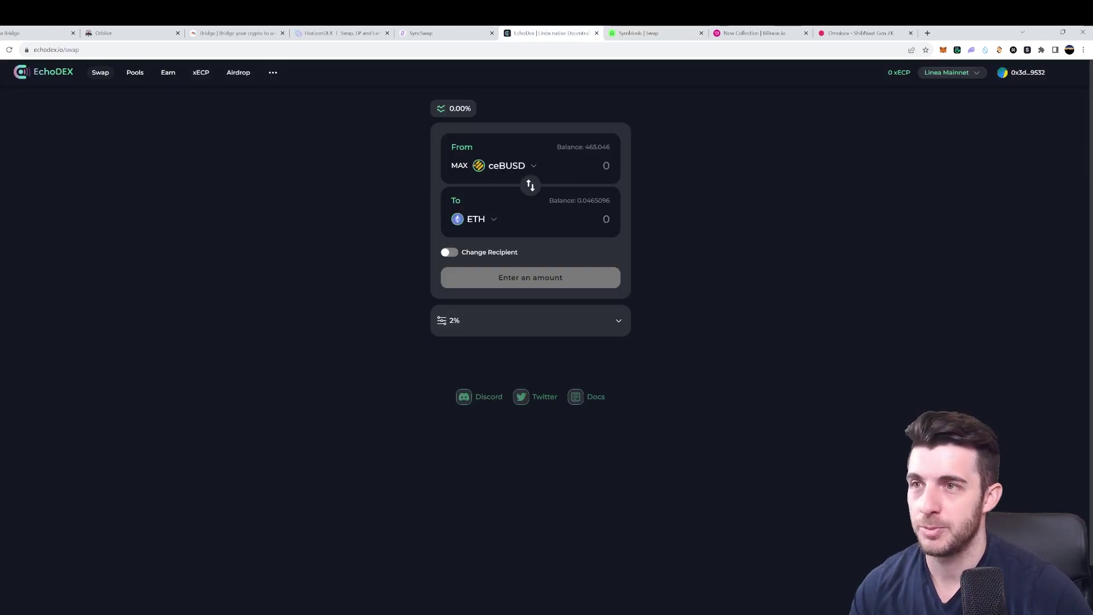
{"action": "left_click", "coordinate": [459, 165]}
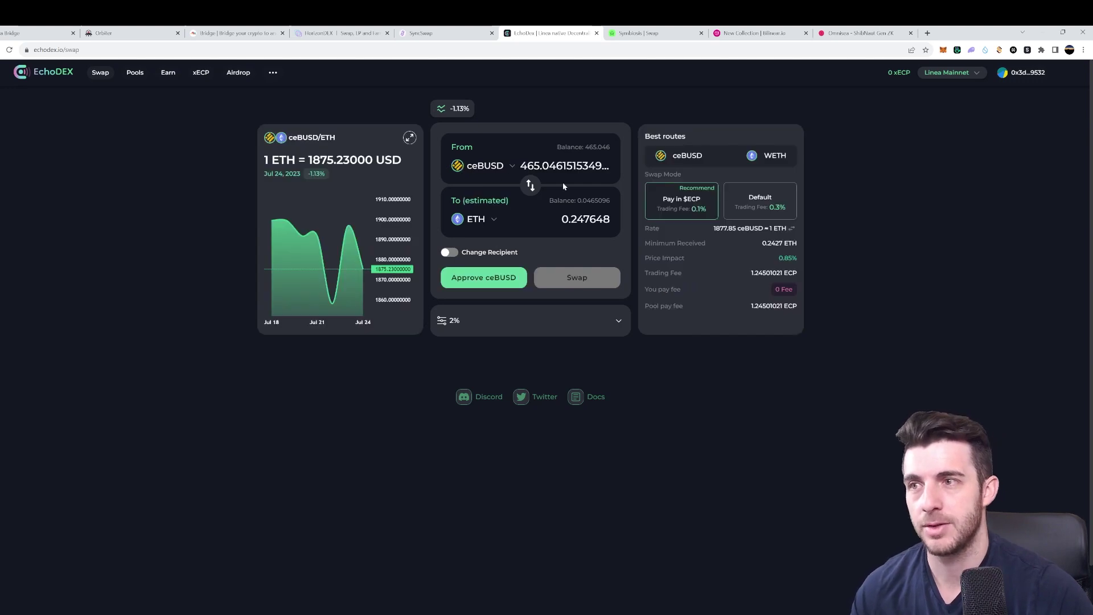
{"action": "left_click", "coordinate": [509, 277]}
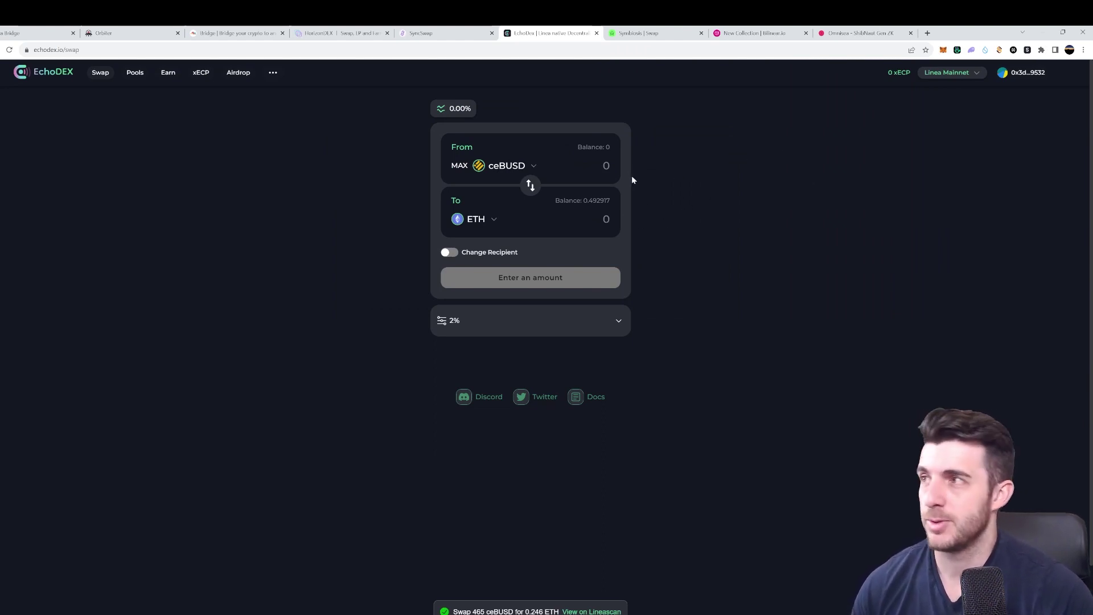
{"action": "left_click", "coordinate": [37, 33]}
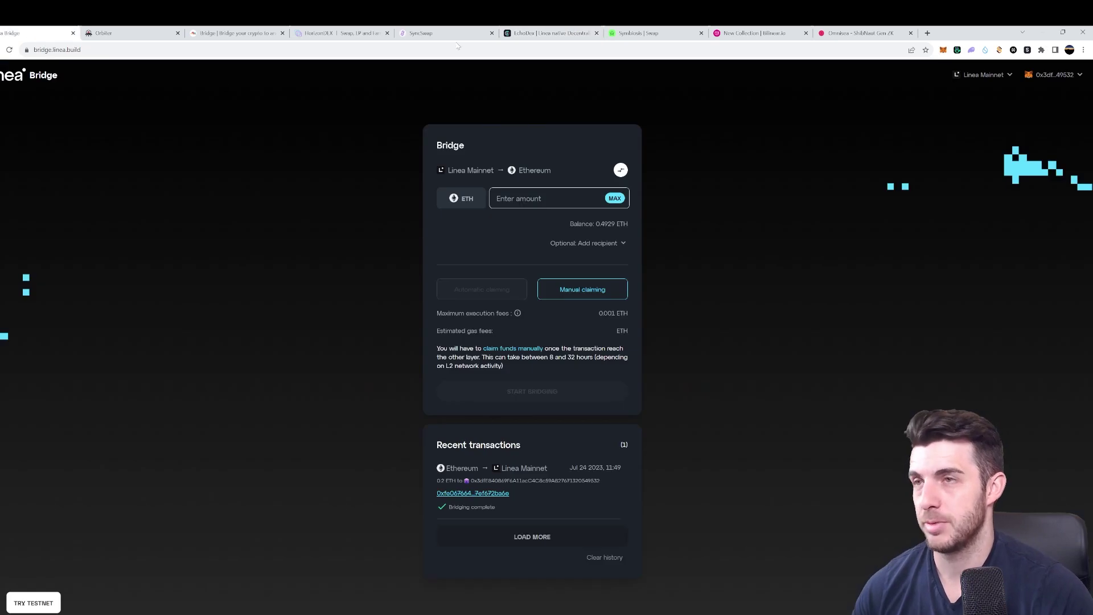
{"action": "left_click", "coordinate": [572, 33]}
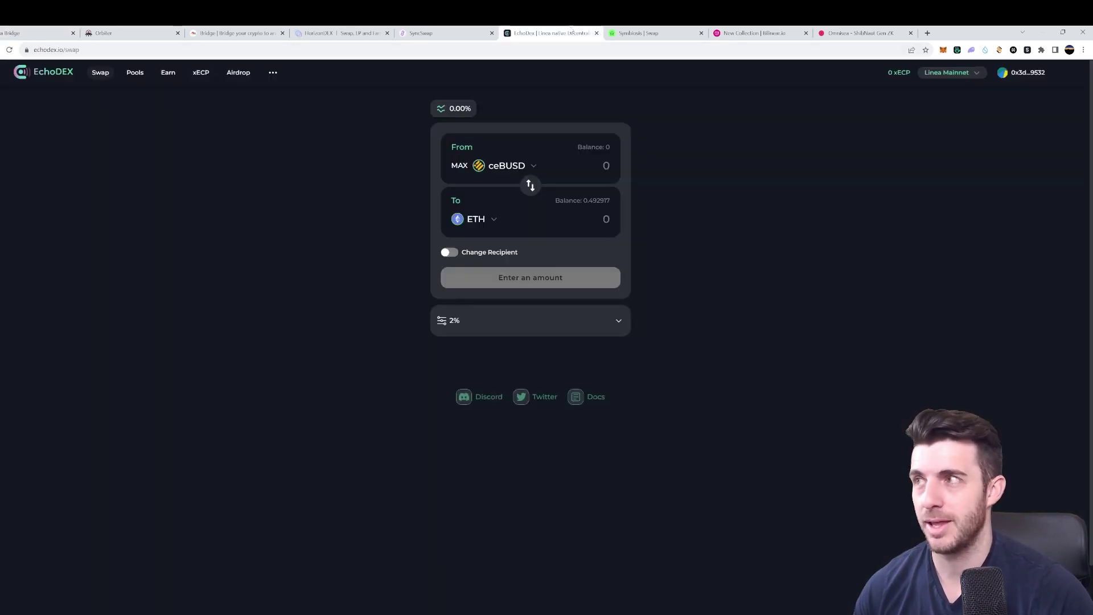
- Wrap 0.2 ETH into WETH on Symbiosis, confirm it in MetaMask, then return to Bilinear
{"action": "left_click", "coordinate": [663, 31]}
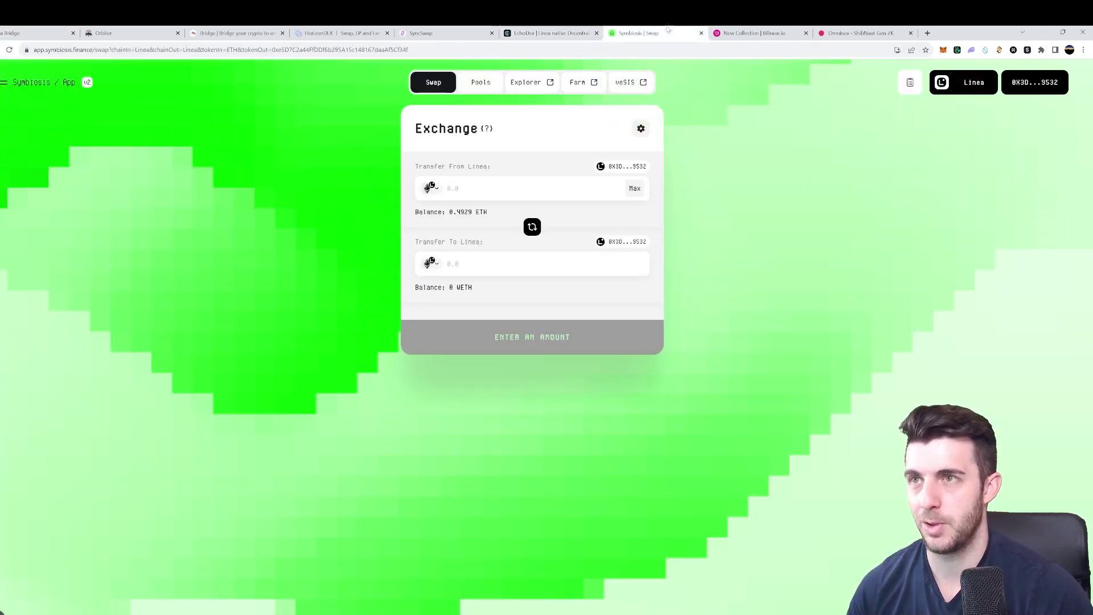
{"action": "left_click", "coordinate": [449, 188]}
{"action": "type", "text": "0."}
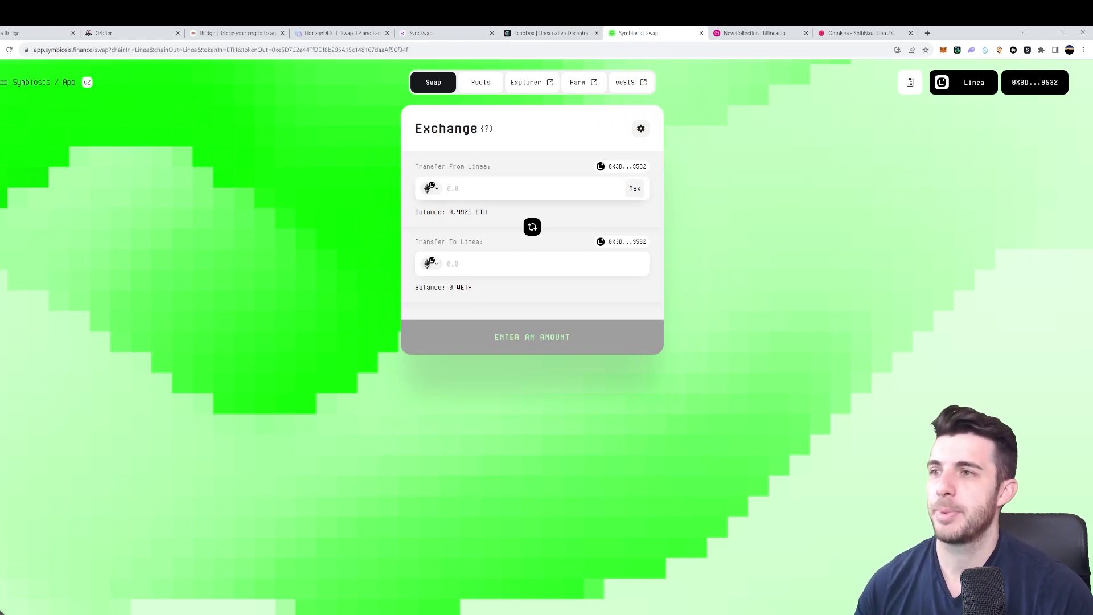
{"action": "type", "text": "2"}
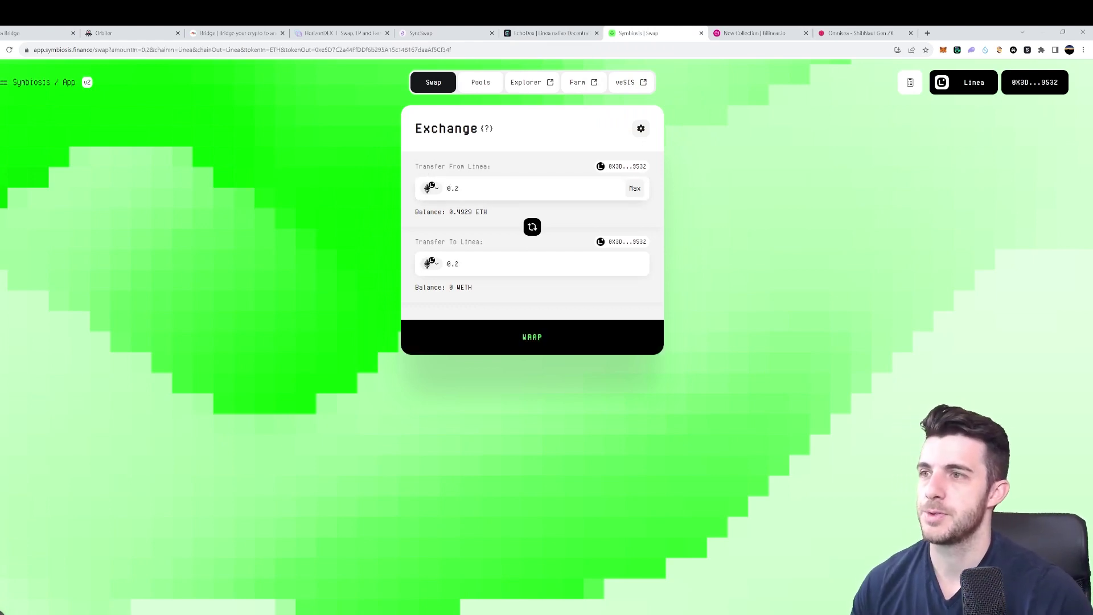
{"action": "left_click", "coordinate": [560, 344]}
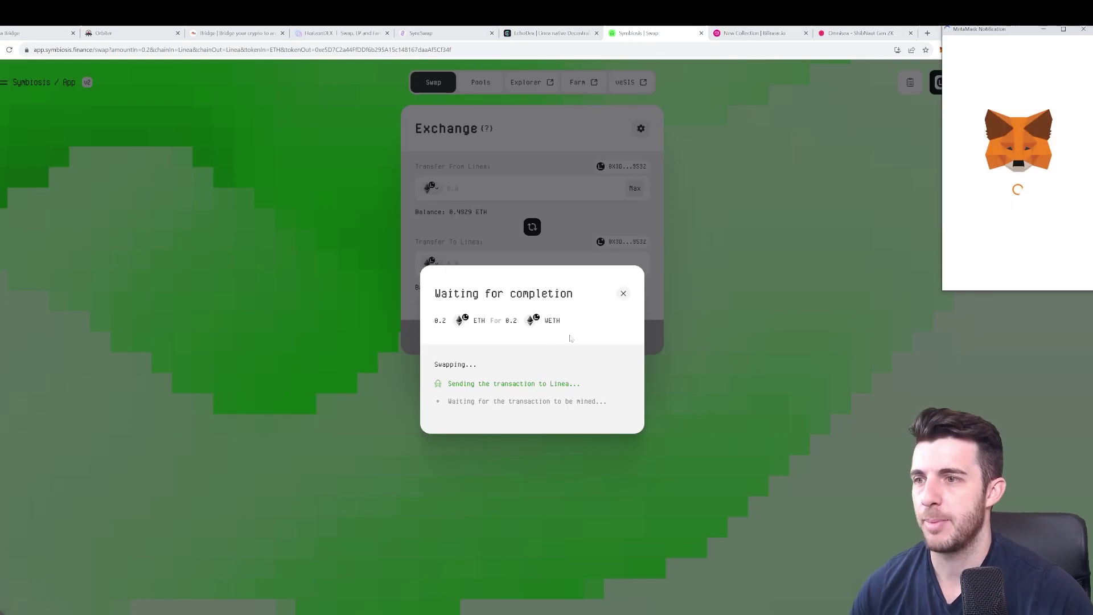
{"action": "left_click", "coordinate": [1048, 274]}
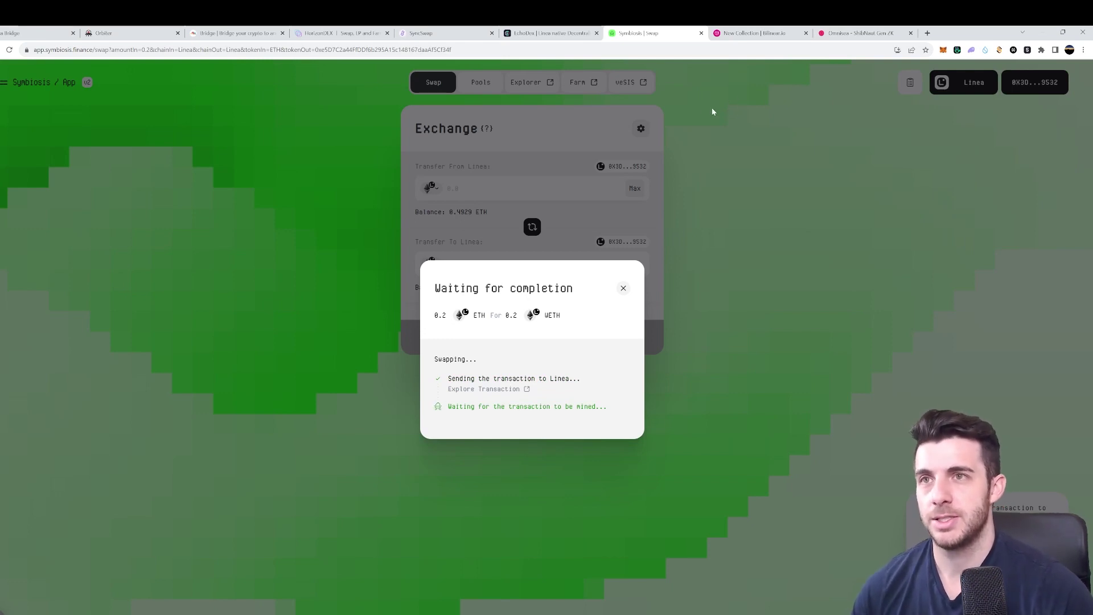
{"action": "left_click", "coordinate": [623, 288]}
{"action": "key", "text": "ctrl+Tab"}
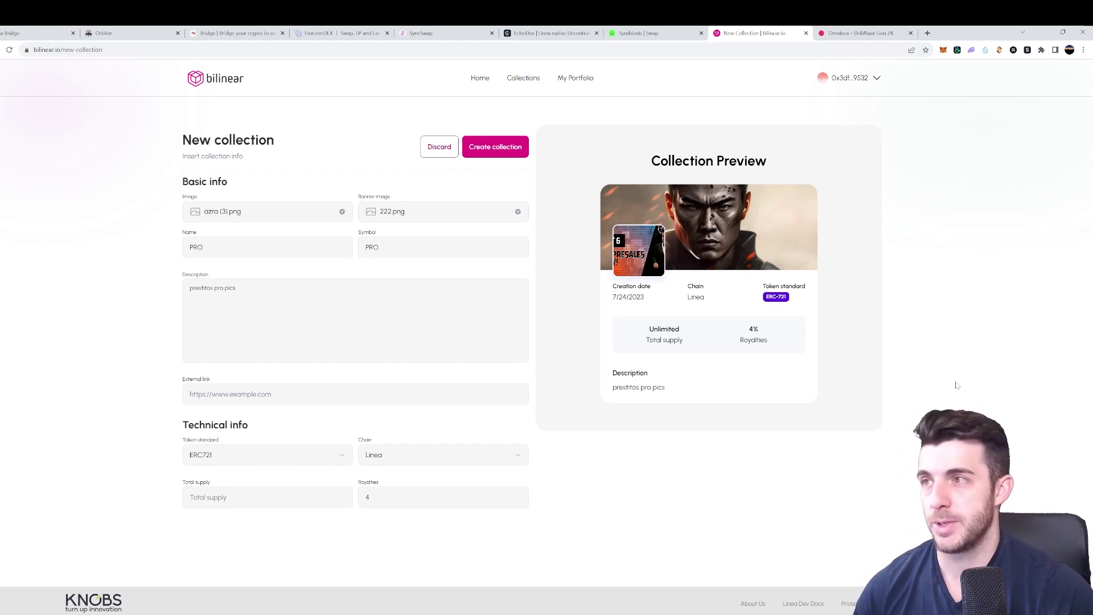
- Submit the PRO ERC721 collection on Linea and approve its creation in MetaMask
{"action": "left_click", "coordinate": [860, 79]}
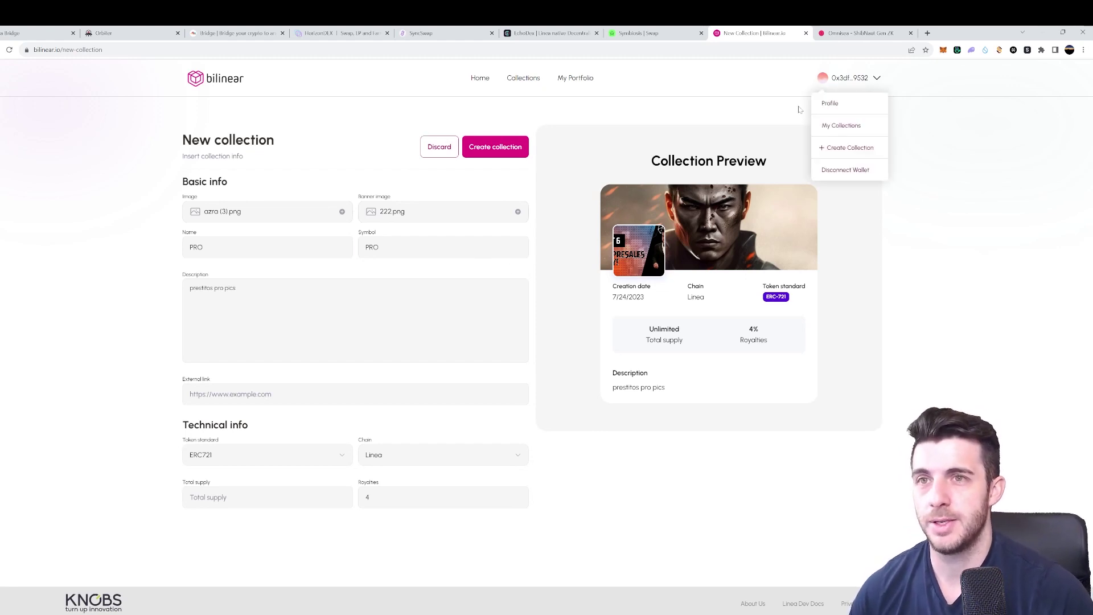
{"action": "left_click", "coordinate": [595, 122]}
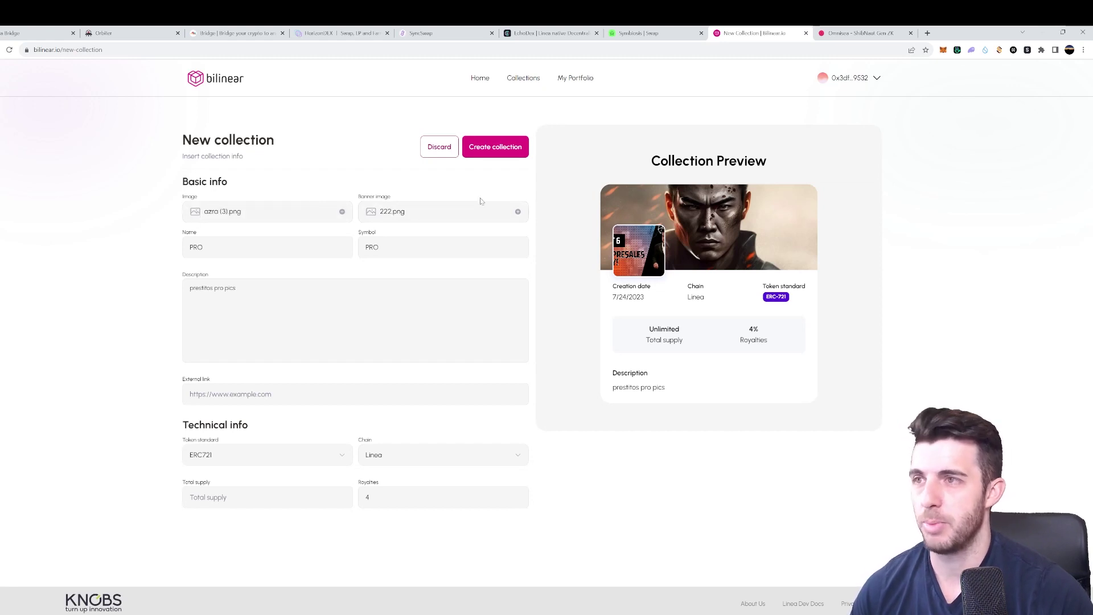
{"action": "left_click", "coordinate": [508, 144]}
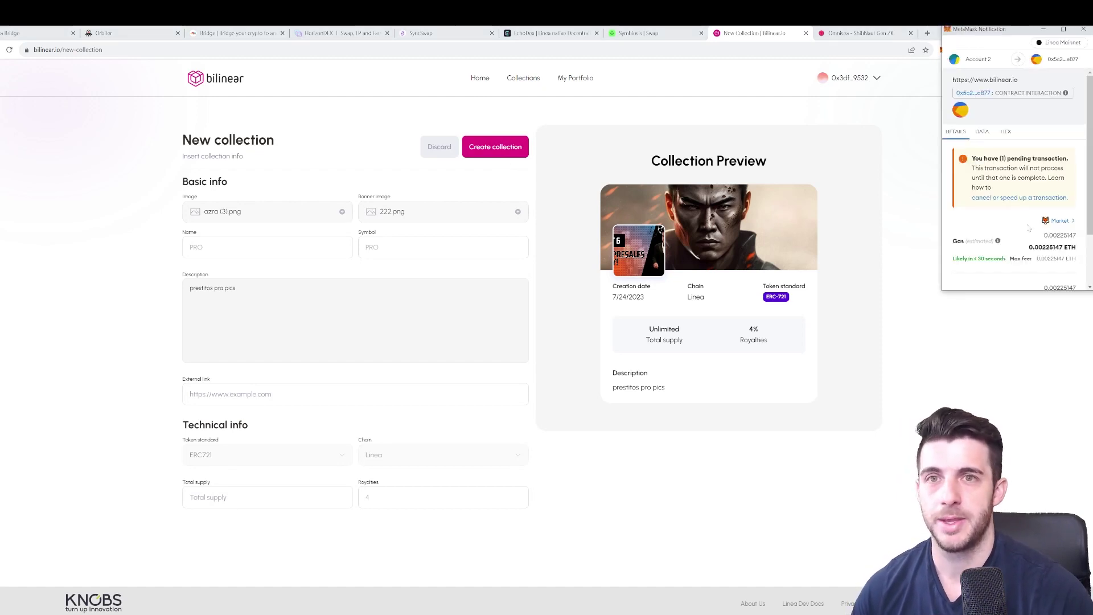
{"action": "scroll", "coordinate": [1025, 228], "scroll_direction": "down", "scroll_amount": 3}
{"action": "left_click", "coordinate": [1047, 271]}
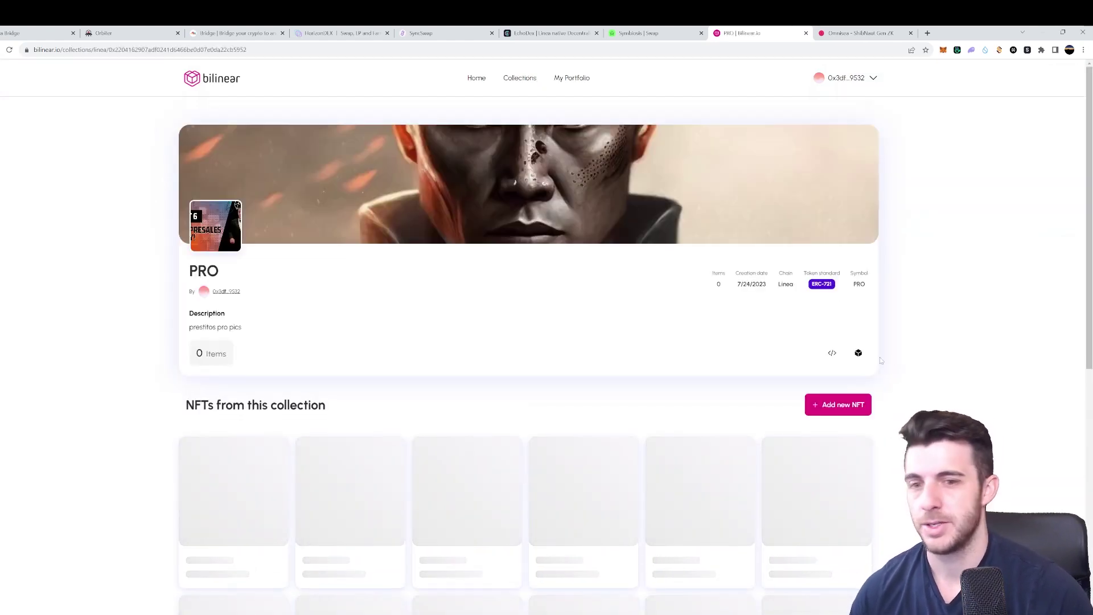
- Browse Bilinear's full collections list, then move on to the Omnisea tab
{"action": "scroll", "coordinate": [363, 286], "scroll_direction": "down", "scroll_amount": 1}
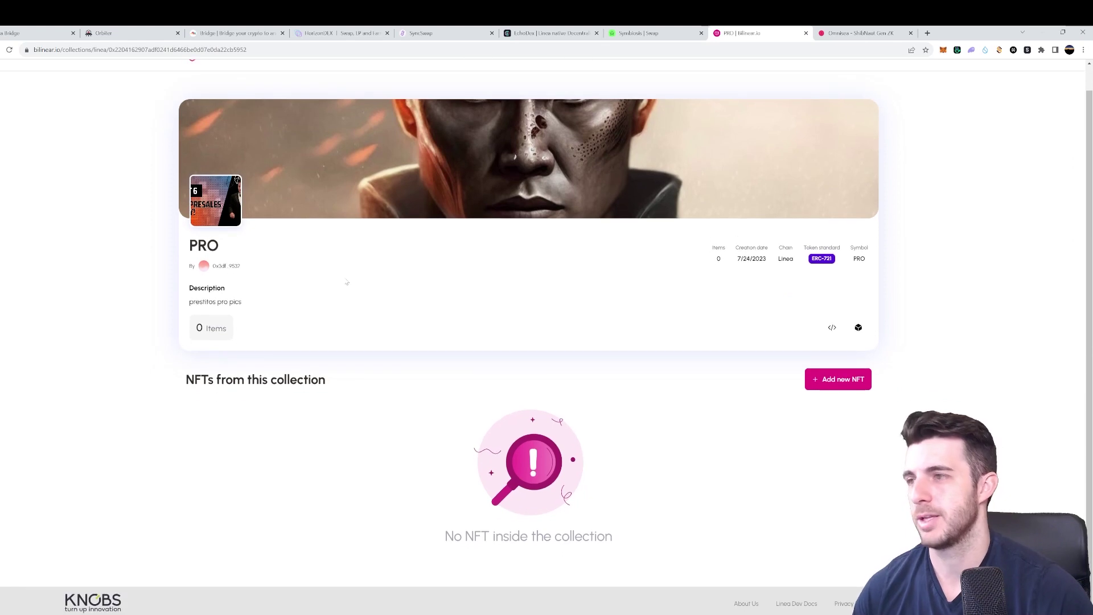
{"action": "scroll", "coordinate": [385, 293], "scroll_direction": "up", "scroll_amount": 1}
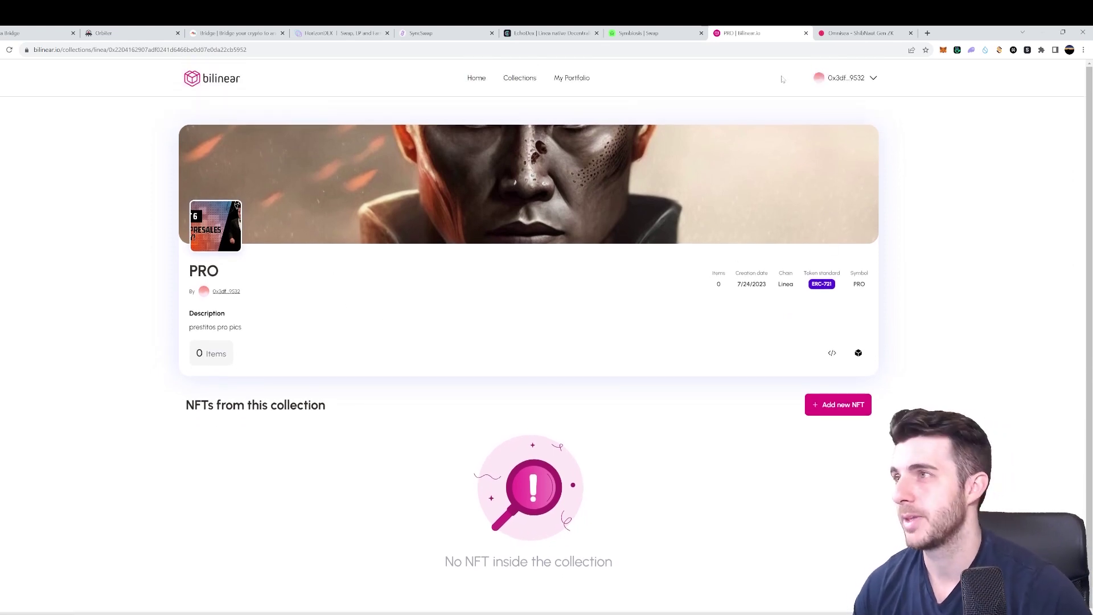
{"action": "left_click", "coordinate": [519, 79]}
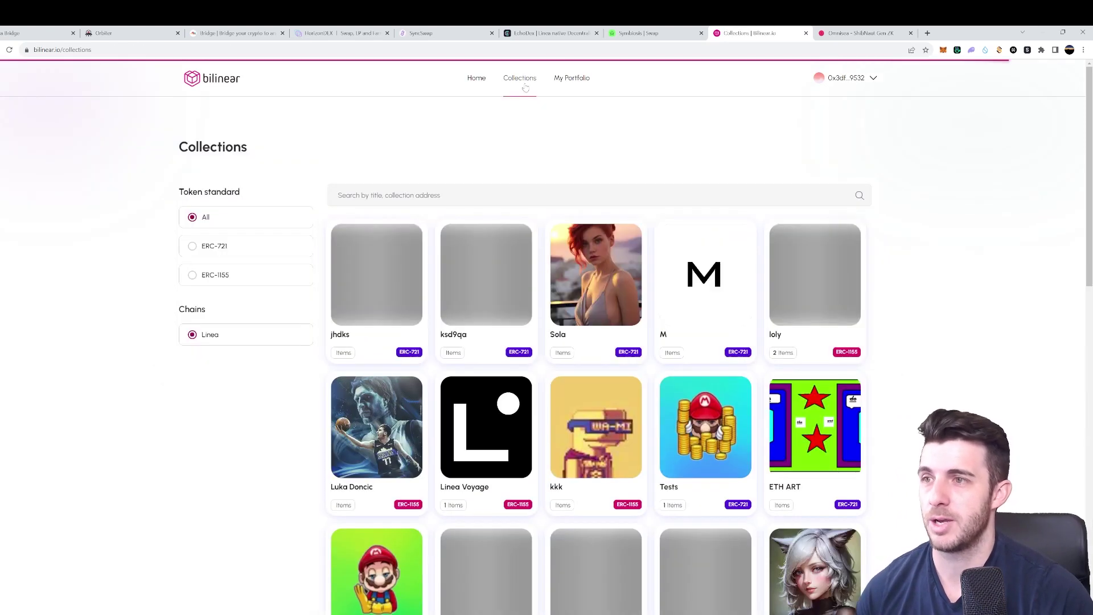
{"action": "scroll", "coordinate": [401, 168], "scroll_direction": "down", "scroll_amount": 3}
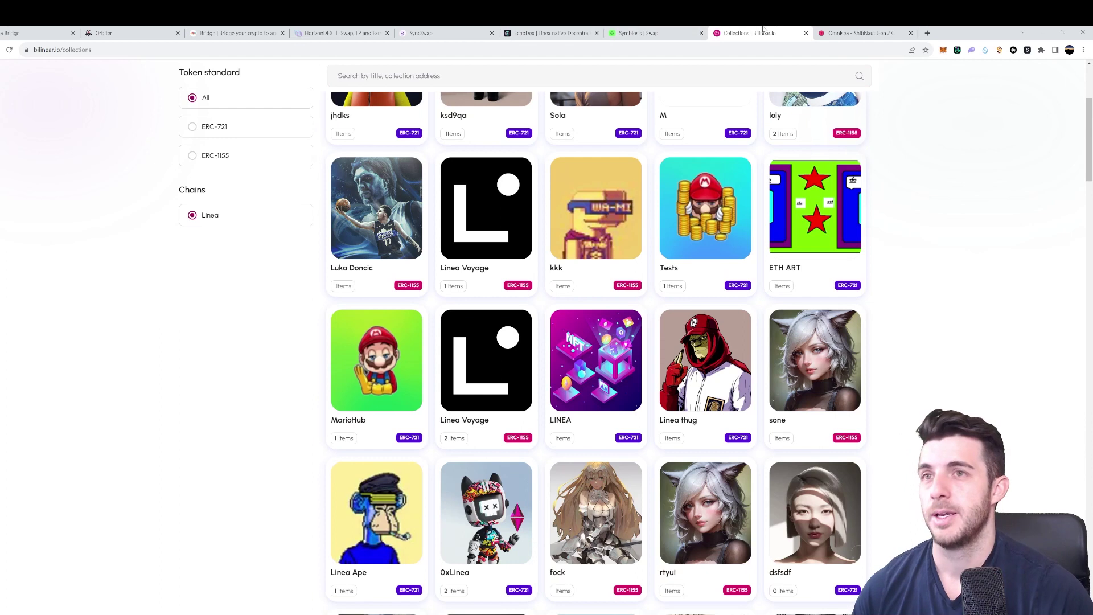
{"action": "left_click", "coordinate": [806, 33]}
{"action": "key", "text": "ctrl+shift+t"}
{"action": "left_click", "coordinate": [843, 34]}
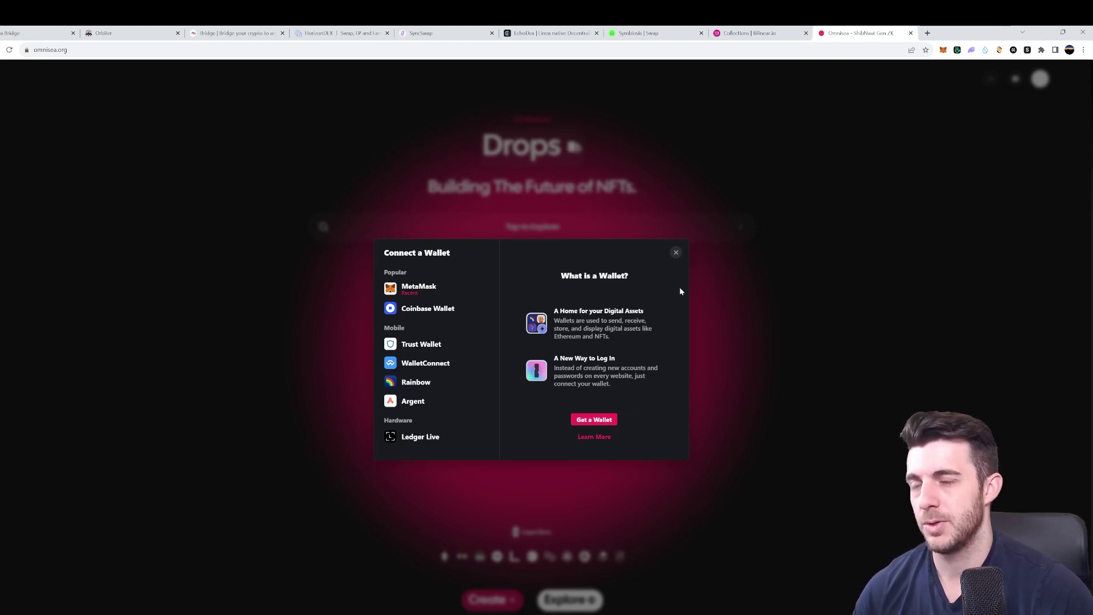
- Dismiss the wallet prompt and browse Omnisea's featured drops, briefly viewing ShibNaut Gen ZK
{"action": "left_click", "coordinate": [677, 254]}
{"action": "scroll", "coordinate": [524, 252], "scroll_direction": "down", "scroll_amount": 1}
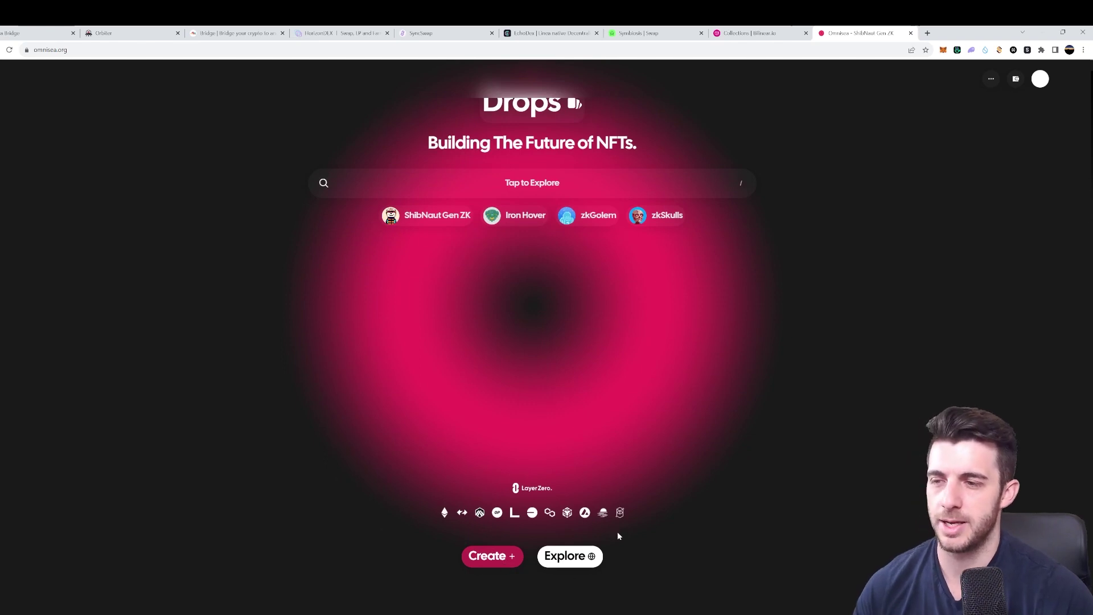
{"action": "left_click", "coordinate": [569, 565]}
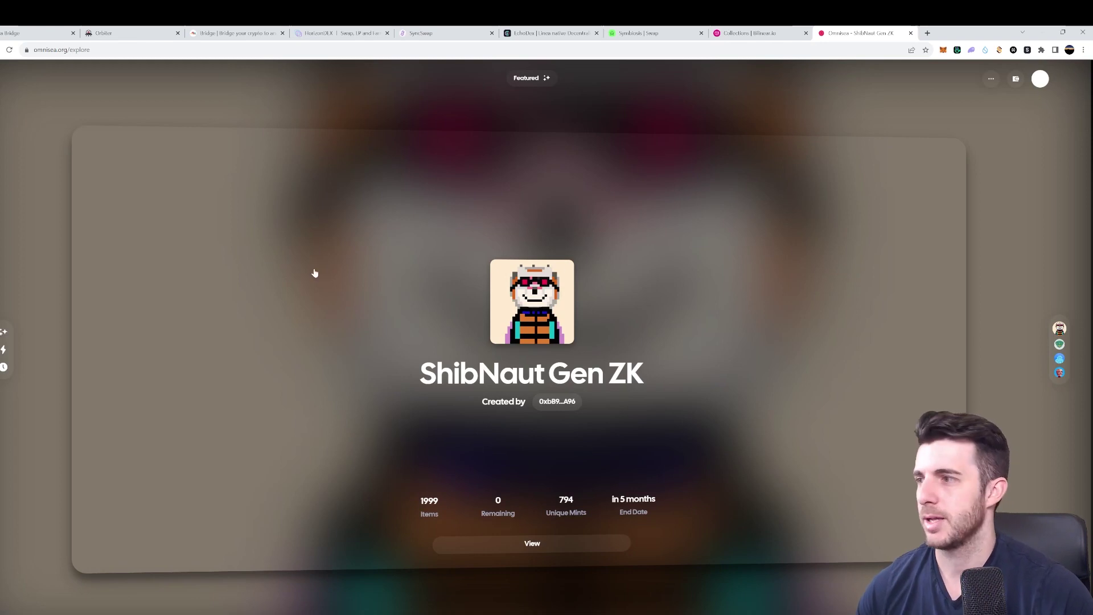
{"action": "left_click", "coordinate": [747, 189]}
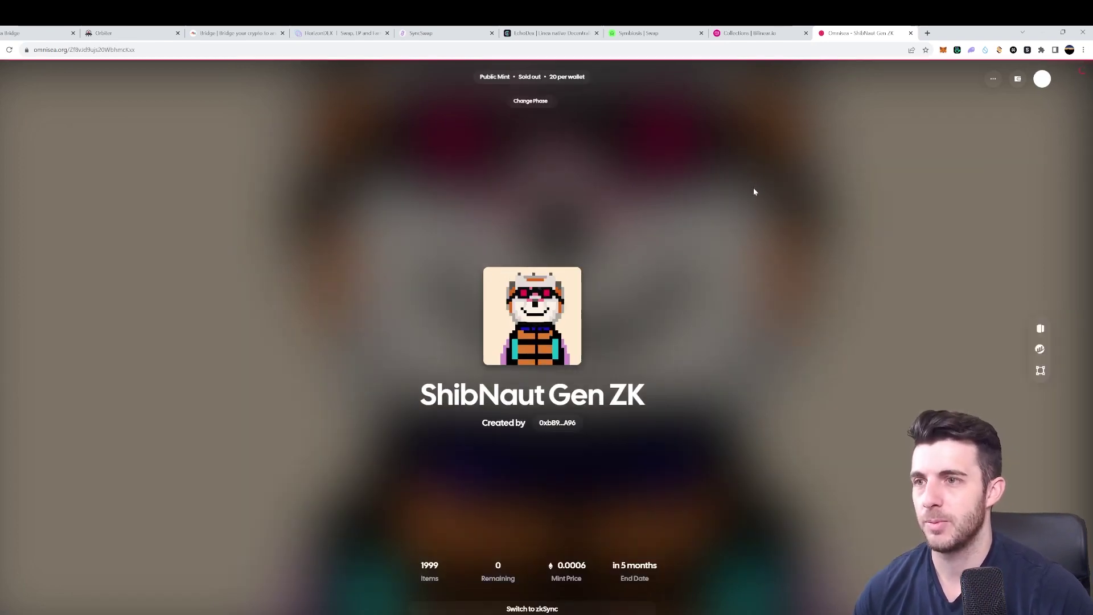
{"action": "key", "text": "alt+Left"}
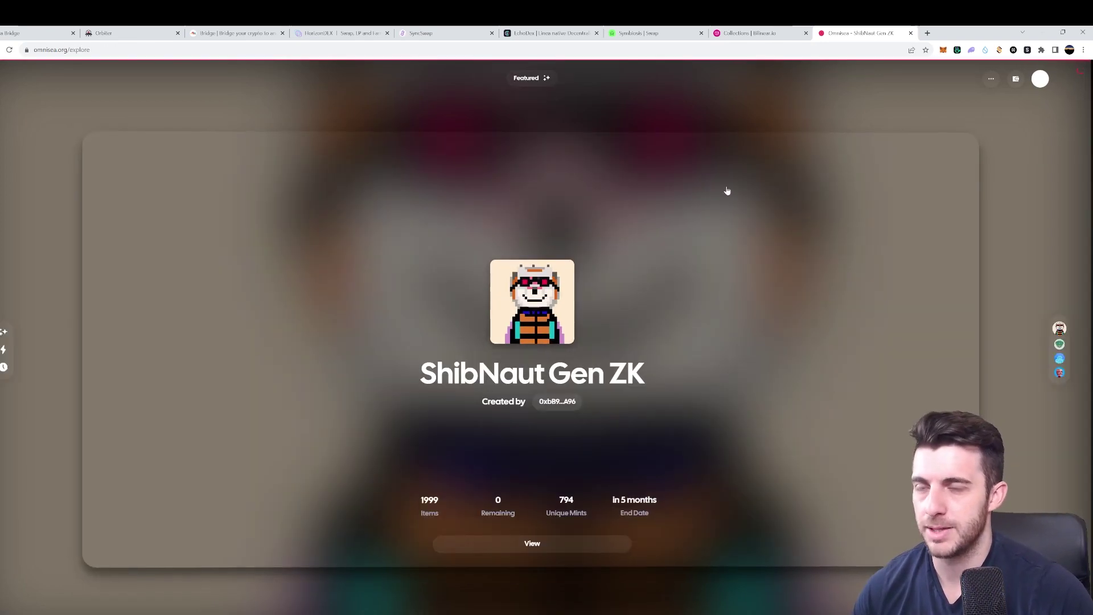
- Scroll through the featured drops and open the Iron Hover collection page
{"action": "scroll", "coordinate": [810, 287], "scroll_direction": "down", "scroll_amount": 3}
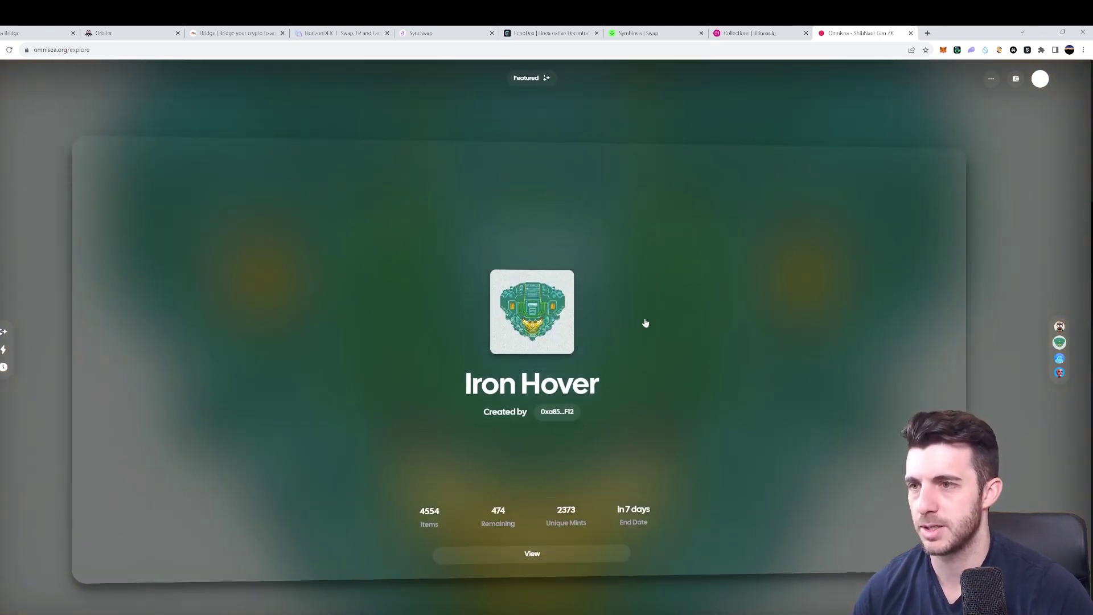
{"action": "scroll", "coordinate": [642, 323], "scroll_direction": "down", "scroll_amount": 3}
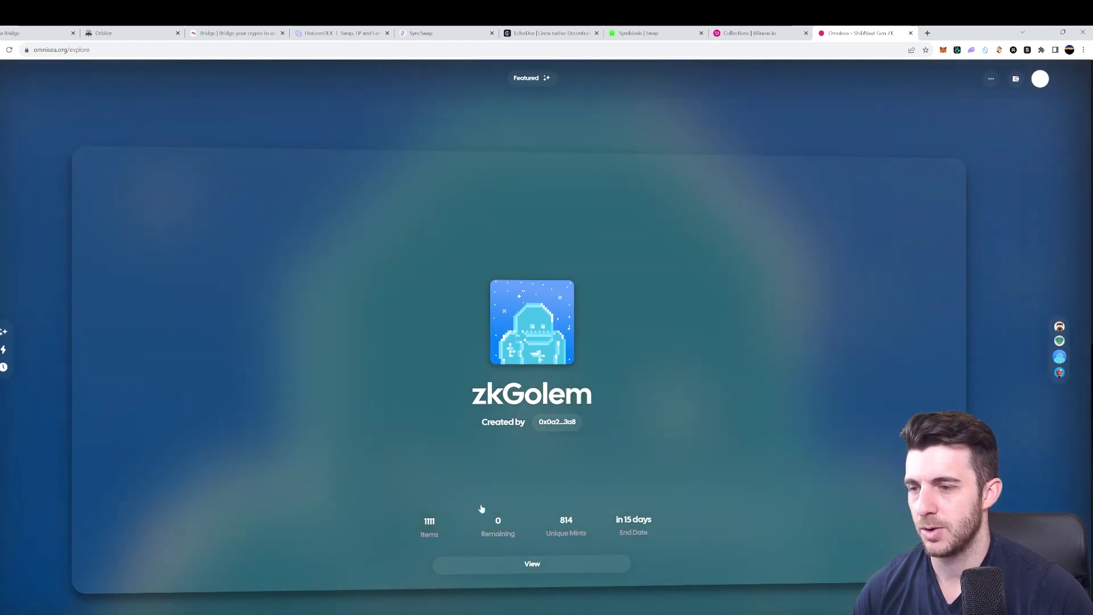
{"action": "scroll", "coordinate": [498, 392], "scroll_direction": "down", "scroll_amount": 3}
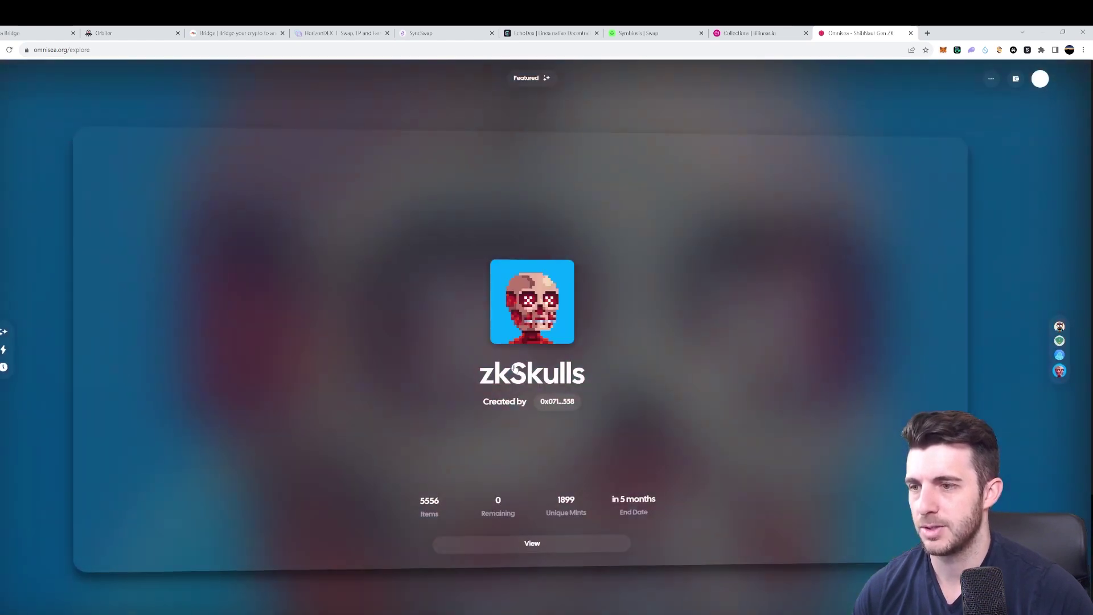
{"action": "scroll", "coordinate": [615, 374], "scroll_direction": "up", "scroll_amount": 5}
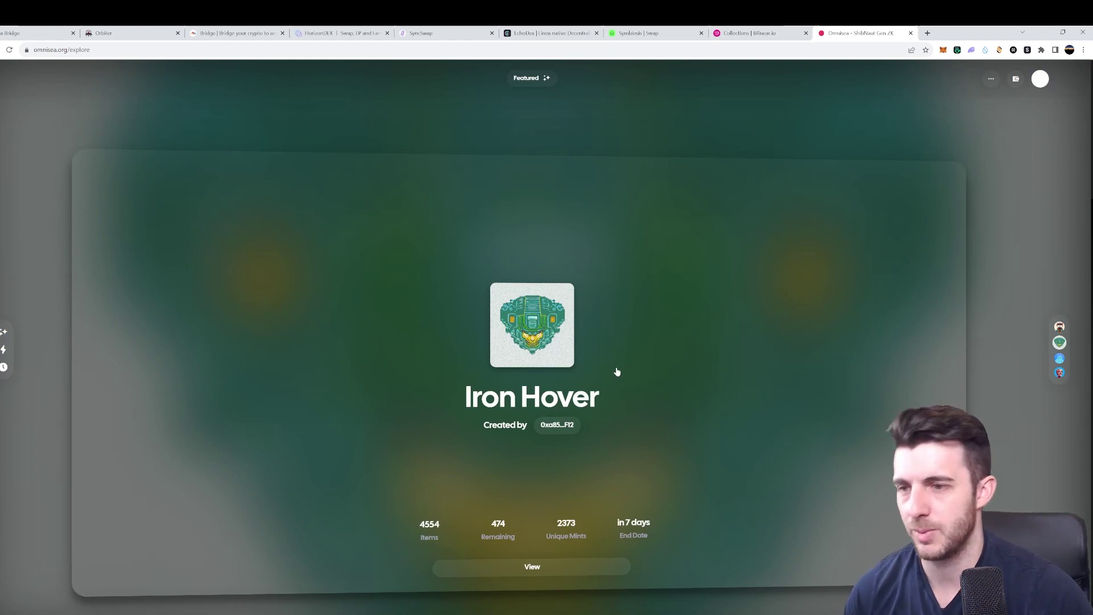
{"action": "left_click", "coordinate": [543, 566]}
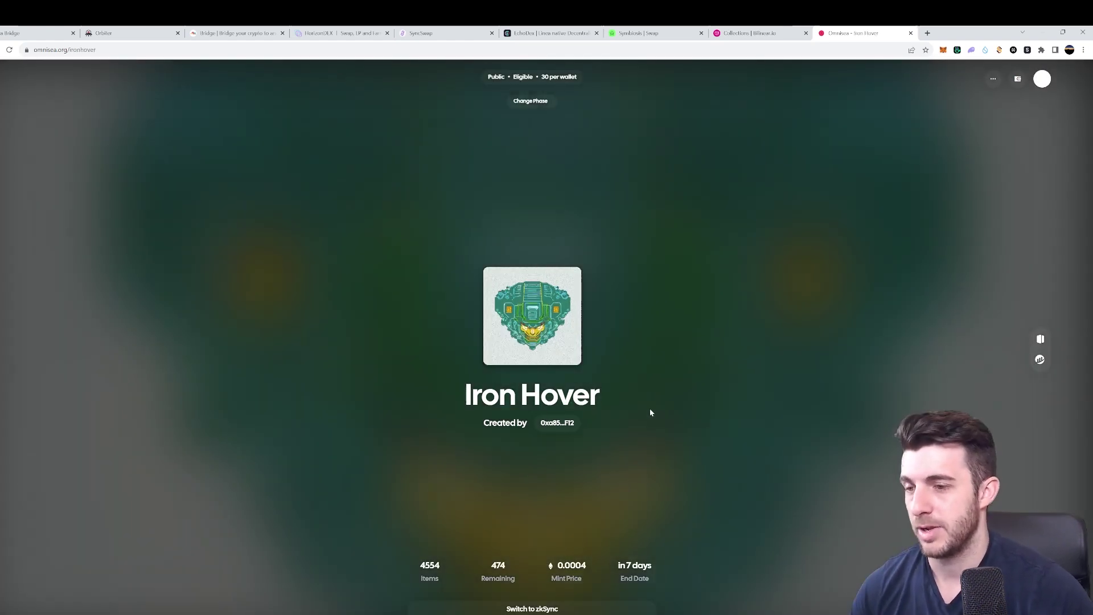
- Switch the MetaMask network to zkSync for the Iron Hover mint
{"action": "left_click", "coordinate": [568, 608]}
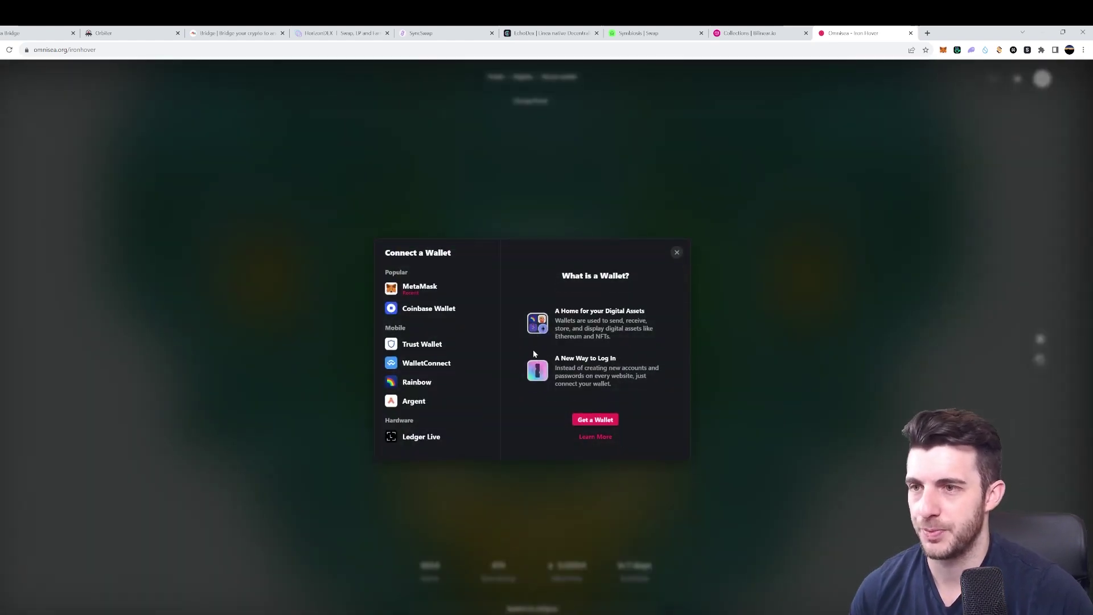
{"action": "left_click", "coordinate": [676, 252]}
{"action": "left_click", "coordinate": [531, 608]}
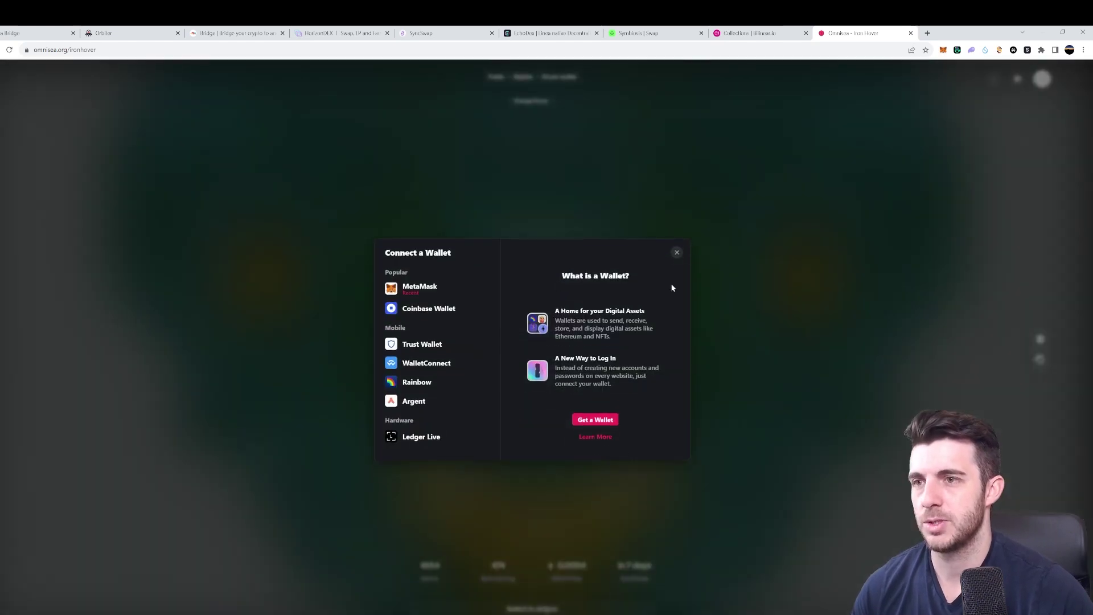
{"action": "left_click", "coordinate": [676, 254]}
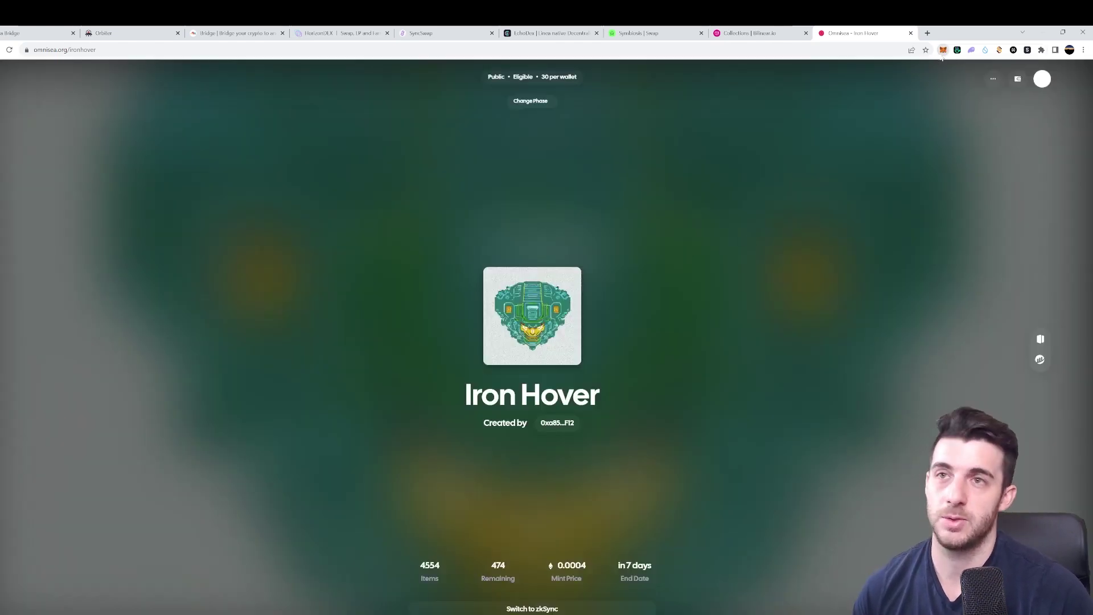
{"action": "left_click", "coordinate": [942, 50]}
{"action": "left_click", "coordinate": [811, 70]}
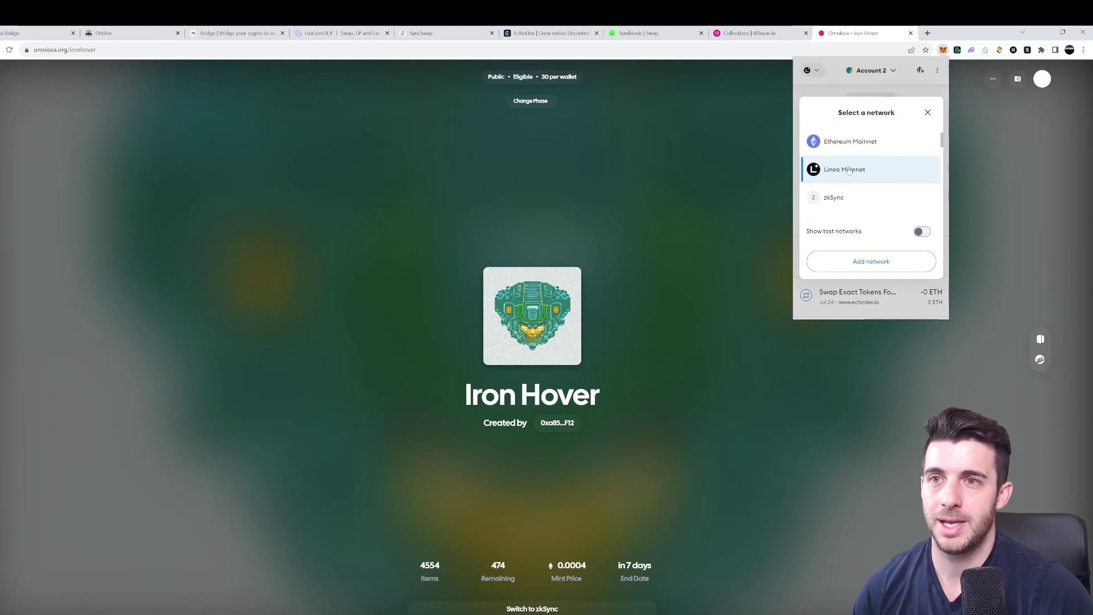
{"action": "left_click", "coordinate": [833, 197]}
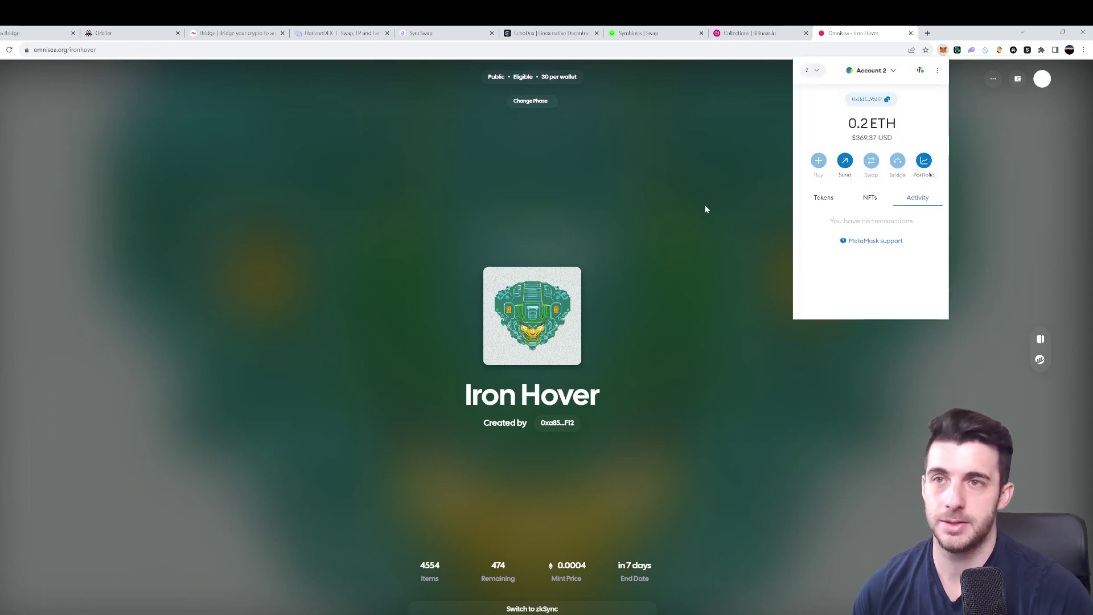
{"action": "left_click", "coordinate": [685, 202]}
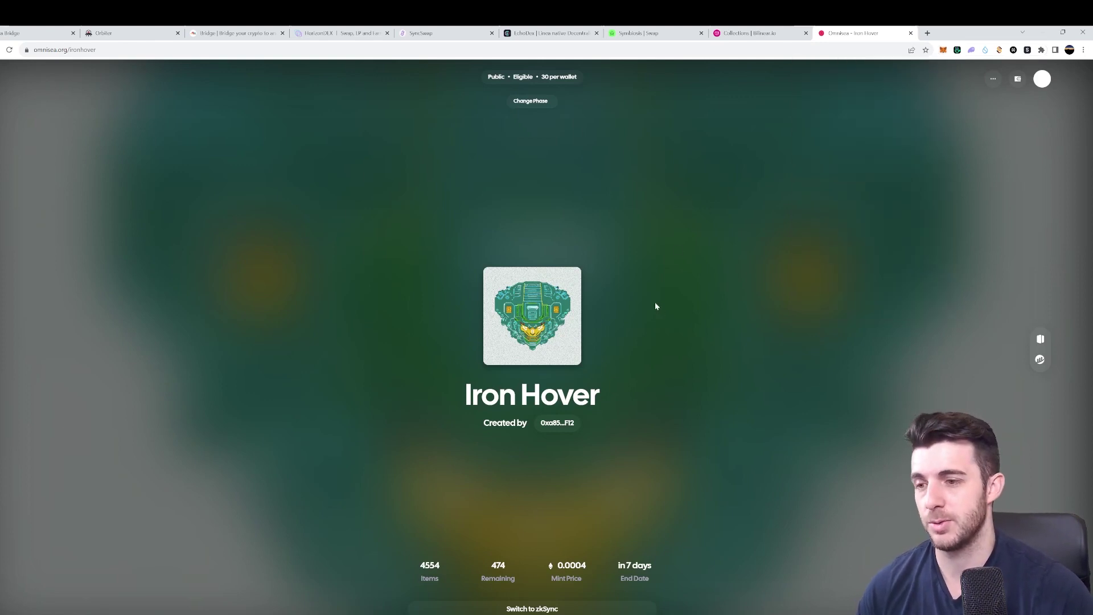
- Connect the MetaMask wallet to Omnisea on the Iron Hover drop page
{"action": "left_click", "coordinate": [1042, 79]}
{"action": "key", "text": "alt+Left"}
{"action": "left_click", "coordinate": [1012, 82]}
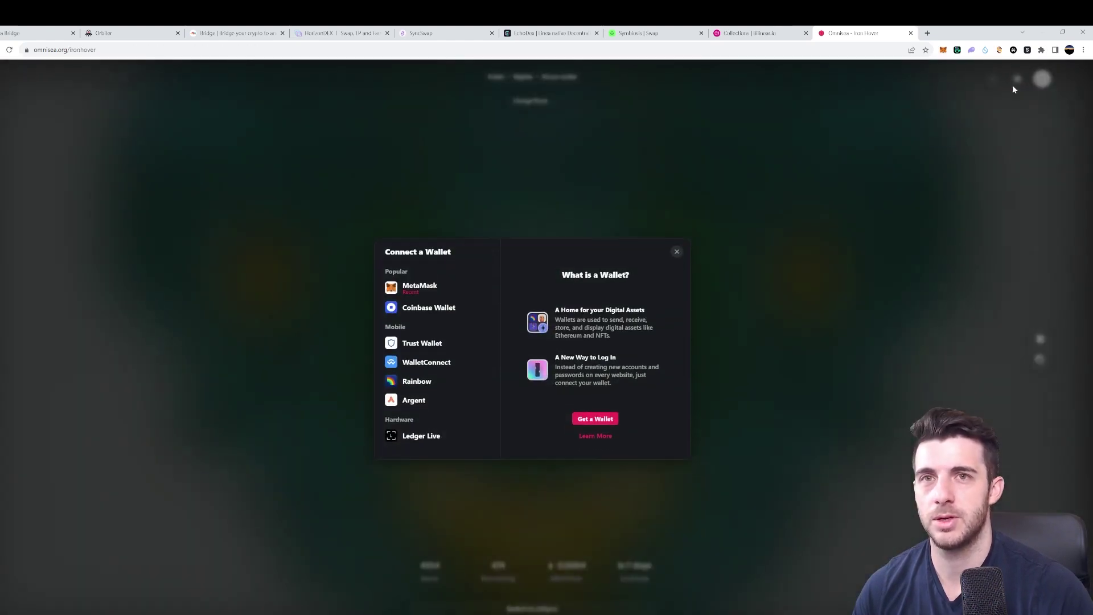
{"action": "left_click", "coordinate": [435, 289]}
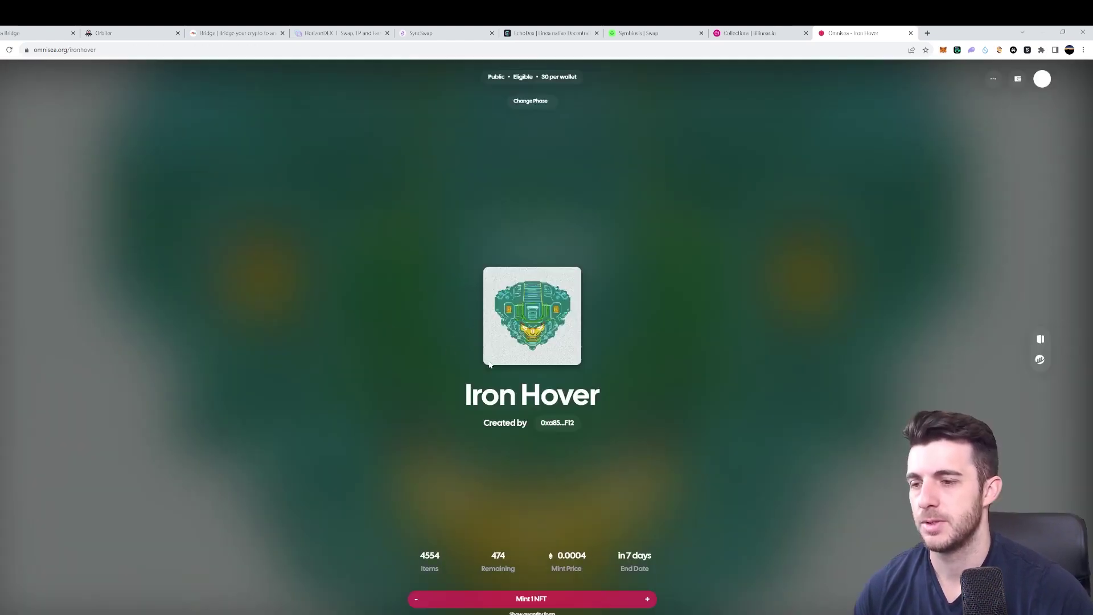
- Mint one Iron Hover NFT for 0.0004 ETH and confirm it in MetaMask
{"action": "left_click", "coordinate": [561, 604]}
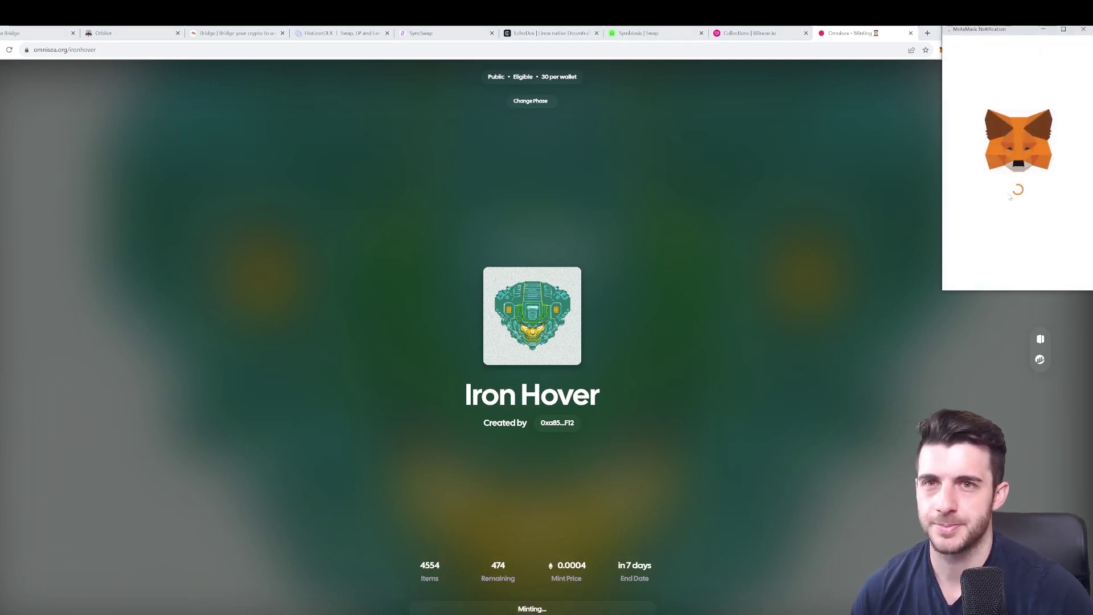
{"action": "left_click", "coordinate": [1052, 274]}
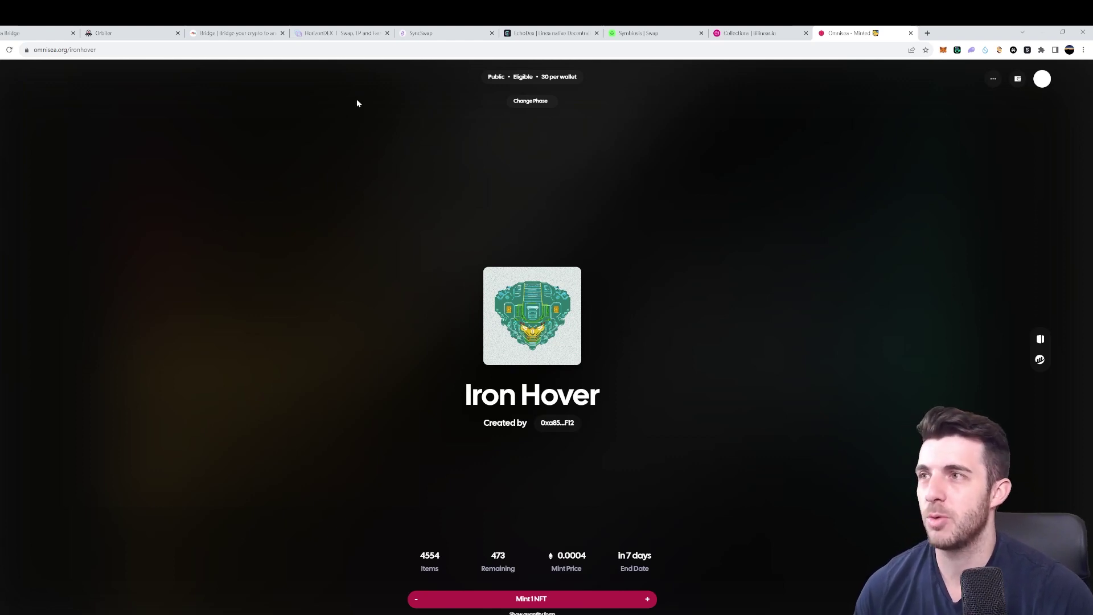
- Return to the HorizonDEX page set to swap ETH for BUSD
{"action": "left_click", "coordinate": [340, 33]}
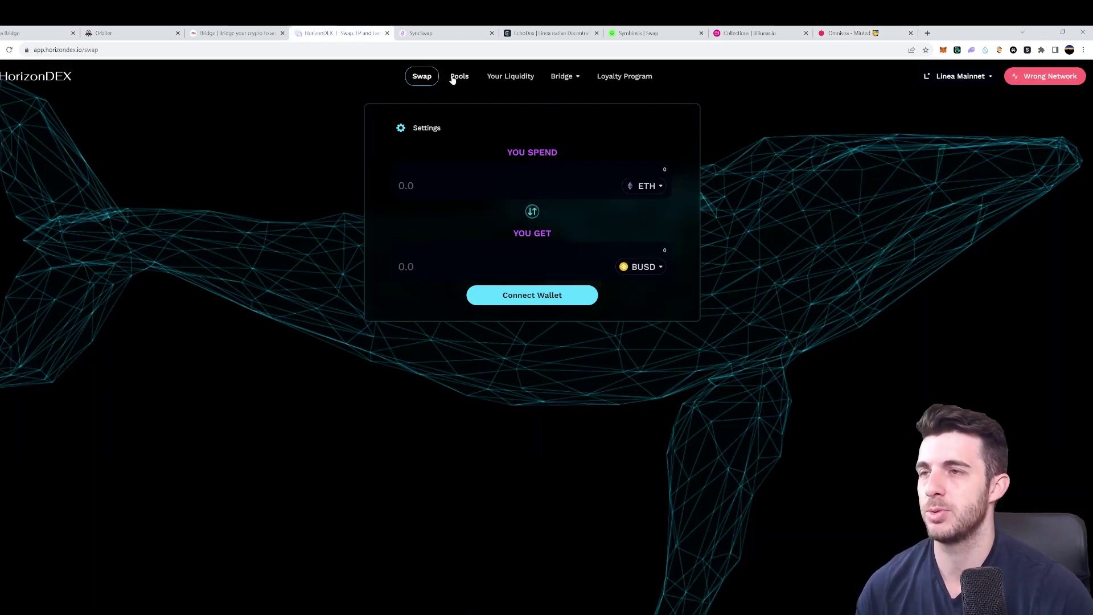